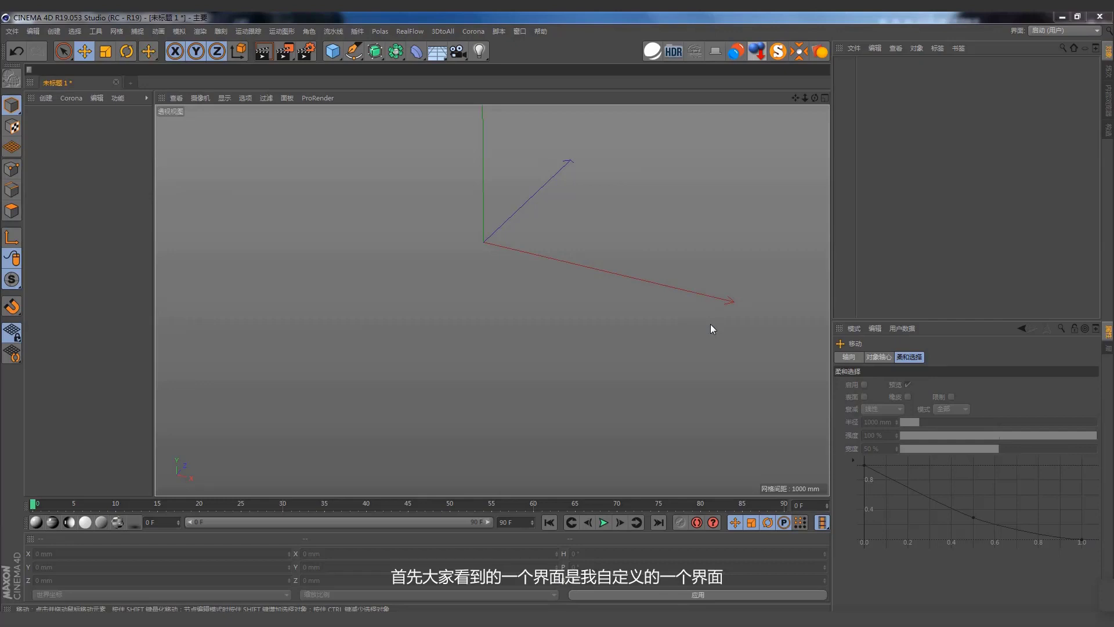
- Switch to the 启动 layout and dock the Material Manager left of a widened viewport
left_click(1064, 31)
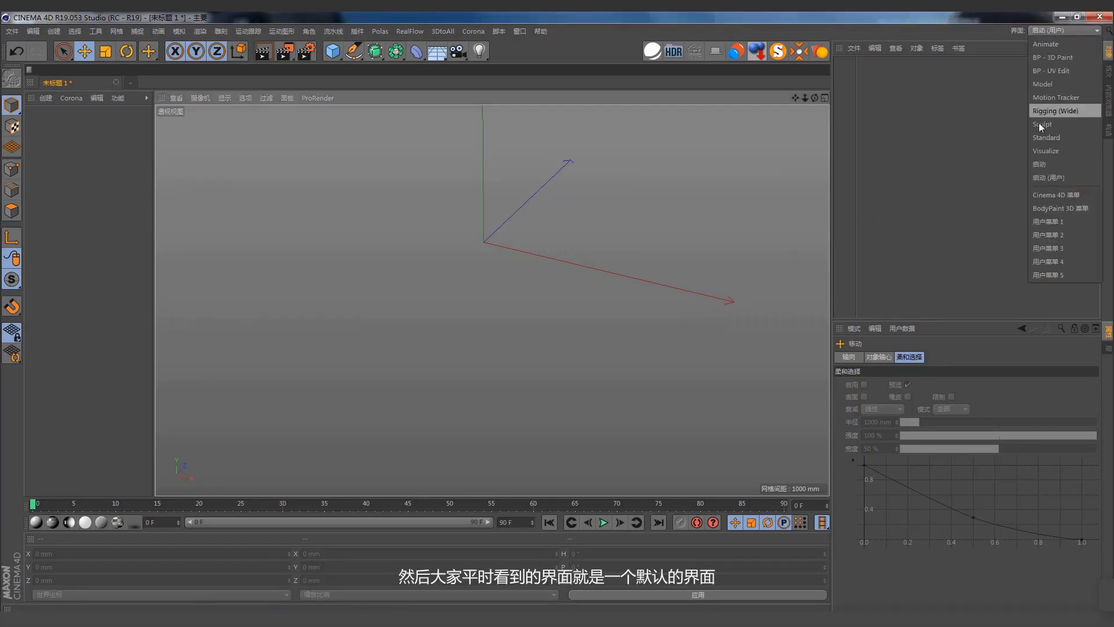
left_click(1045, 165)
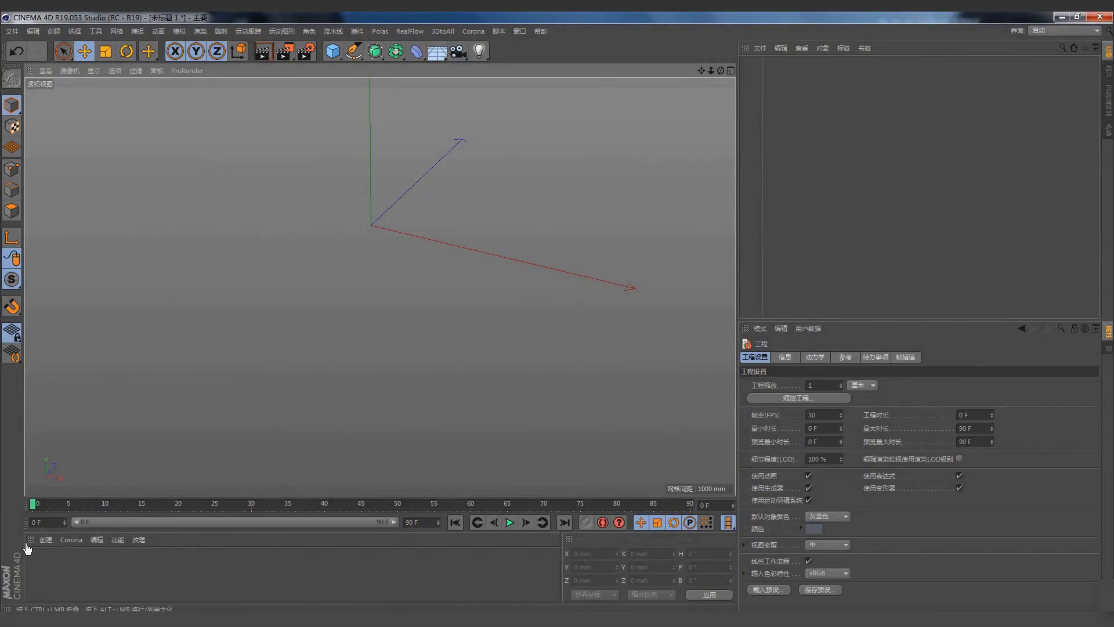
left_click_drag(31, 539, 26, 420)
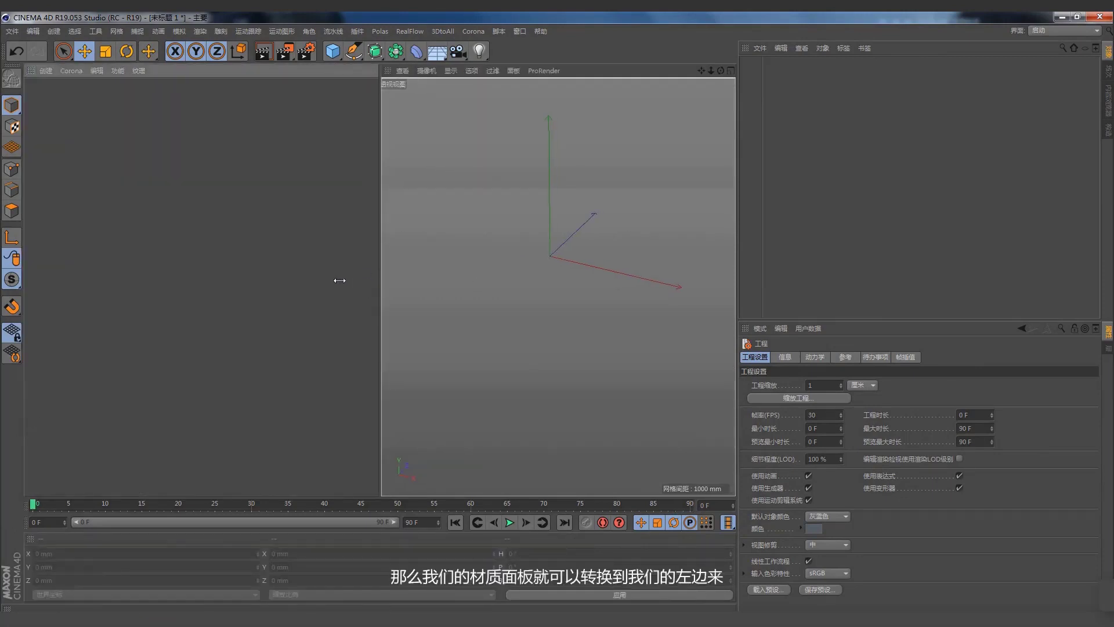
left_click_drag(339, 281, 149, 280)
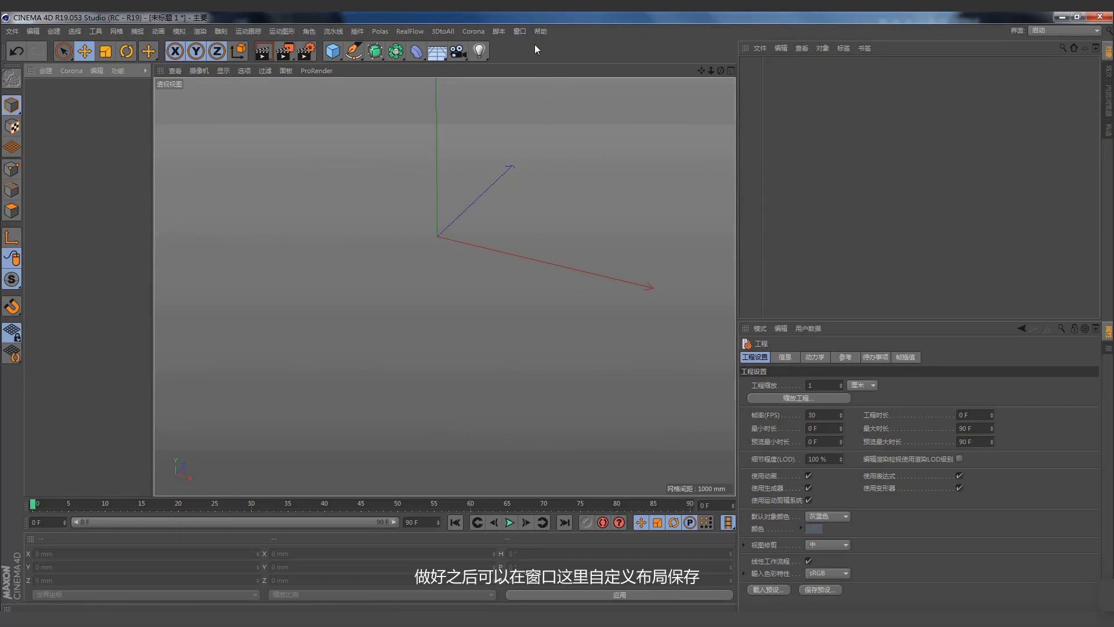
- Cancel a Save Layout As attempt, then save the arrangement via Save as Startup Layout
left_click(520, 31)
mouse_move(549, 50)
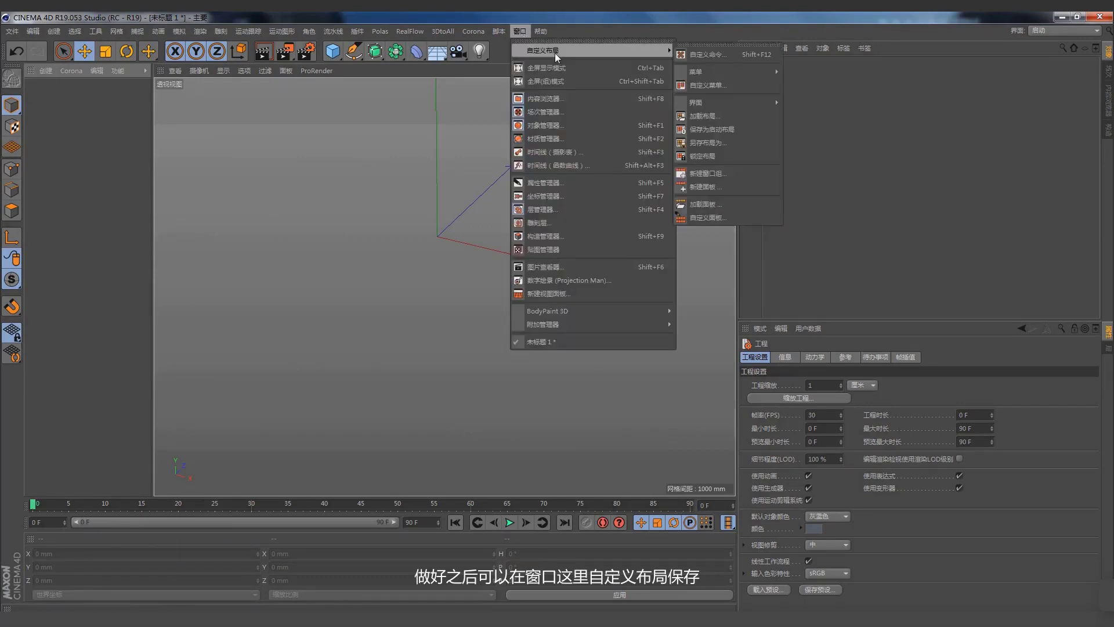
left_click(722, 148)
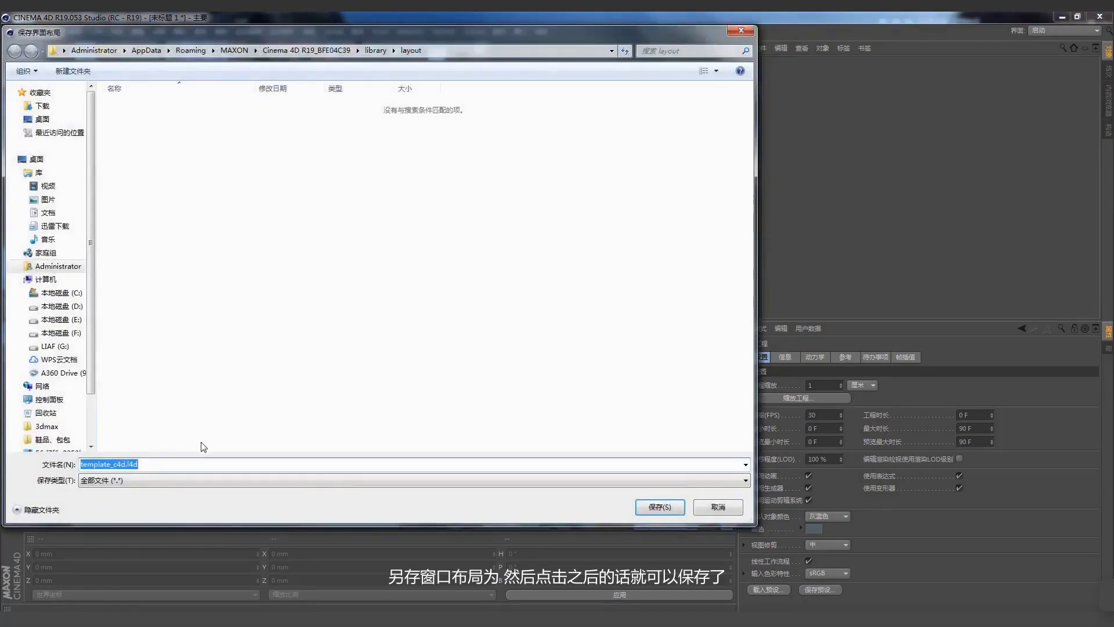
left_click(734, 515)
left_click(519, 30)
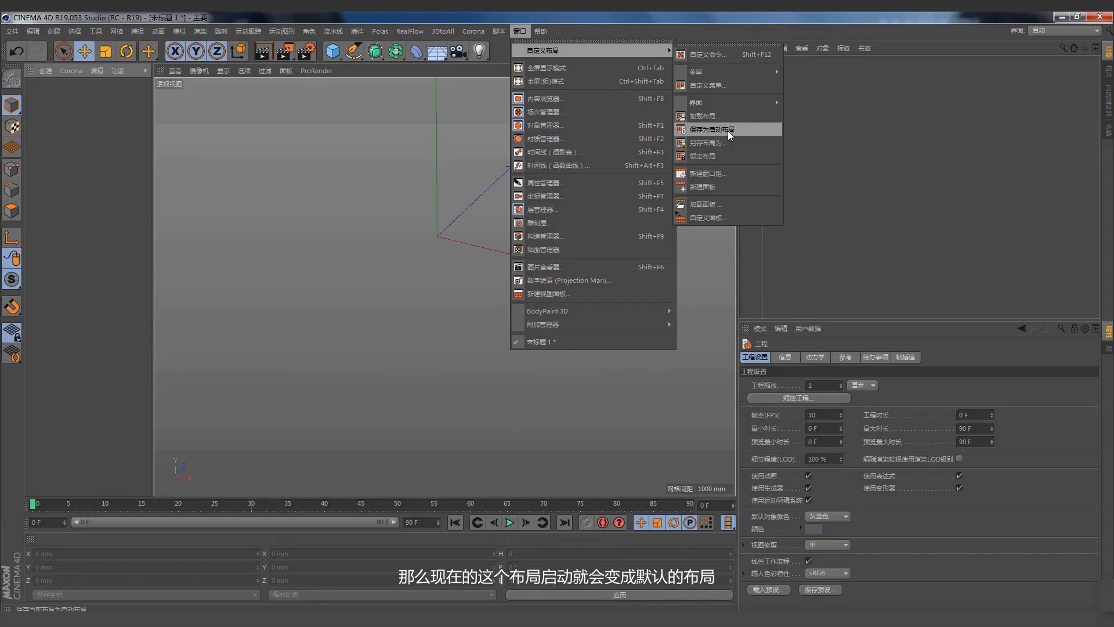
left_click(413, 154)
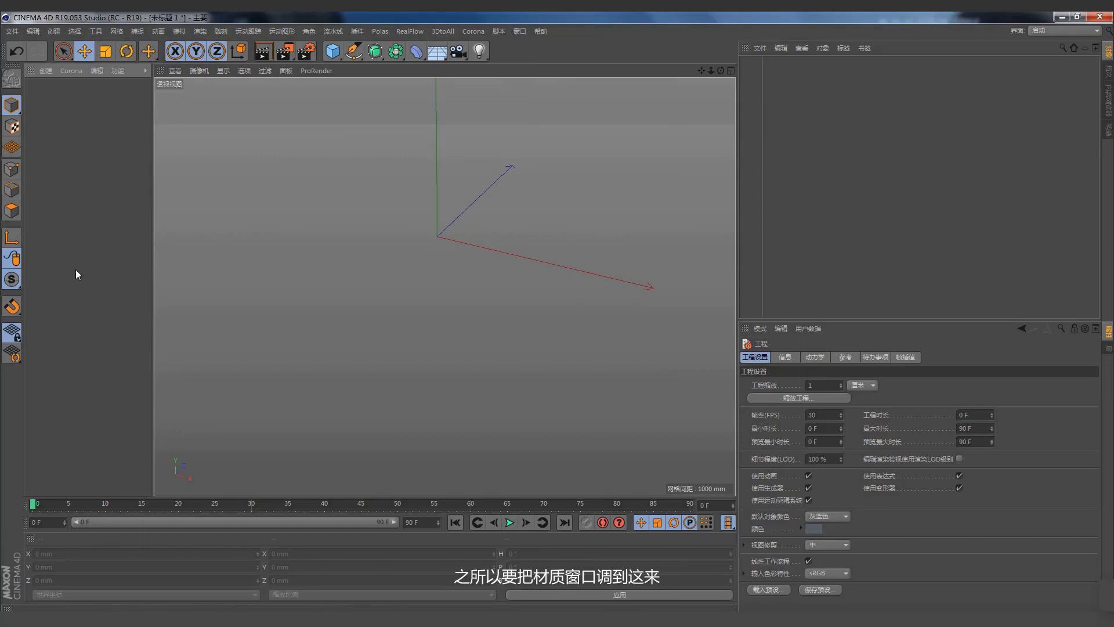
- Create the default material 材质 and open the Material Manager's Edit menu
left_click(44, 71)
left_click(69, 103)
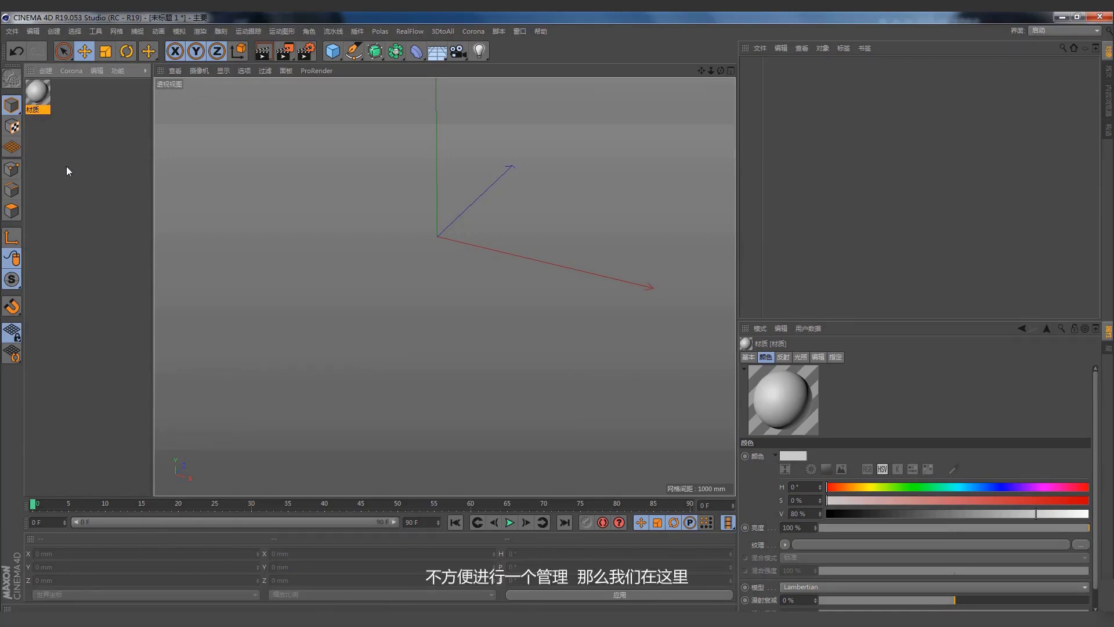
left_click(118, 71)
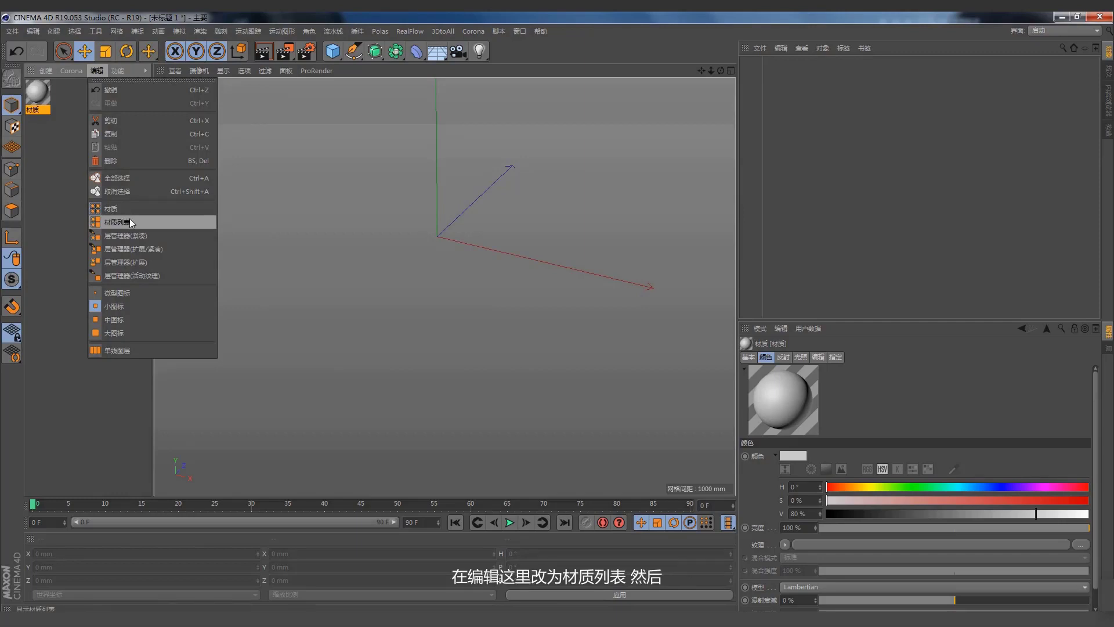
- Switch the Material Manager to list view and add materials 材质.1 and 材质.2
left_click(130, 221)
left_click(40, 148)
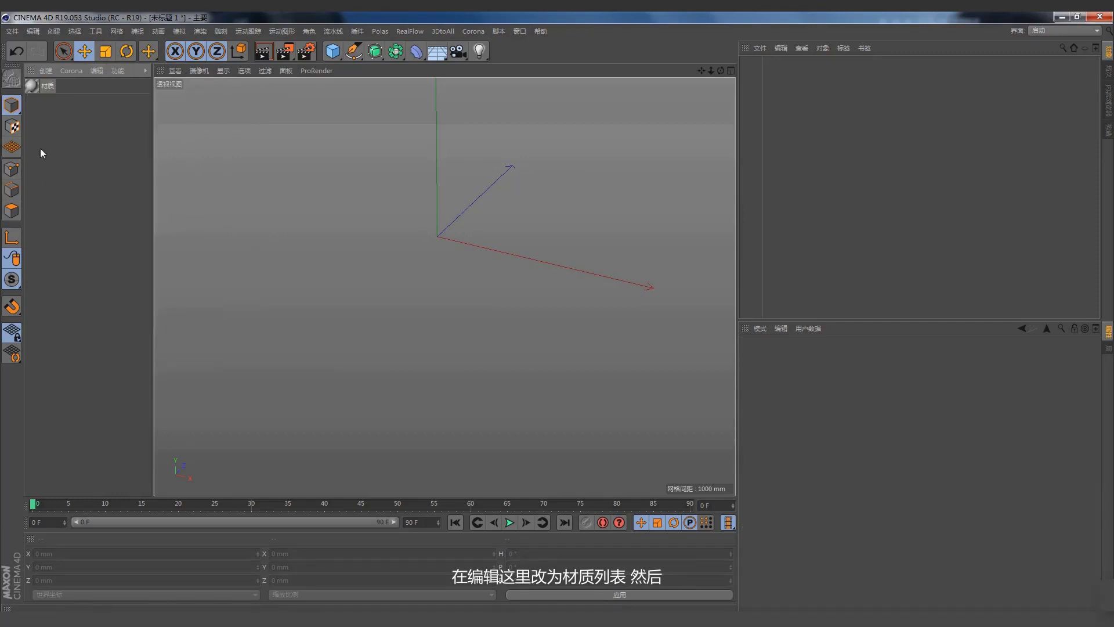
left_click(45, 71)
left_click(73, 103)
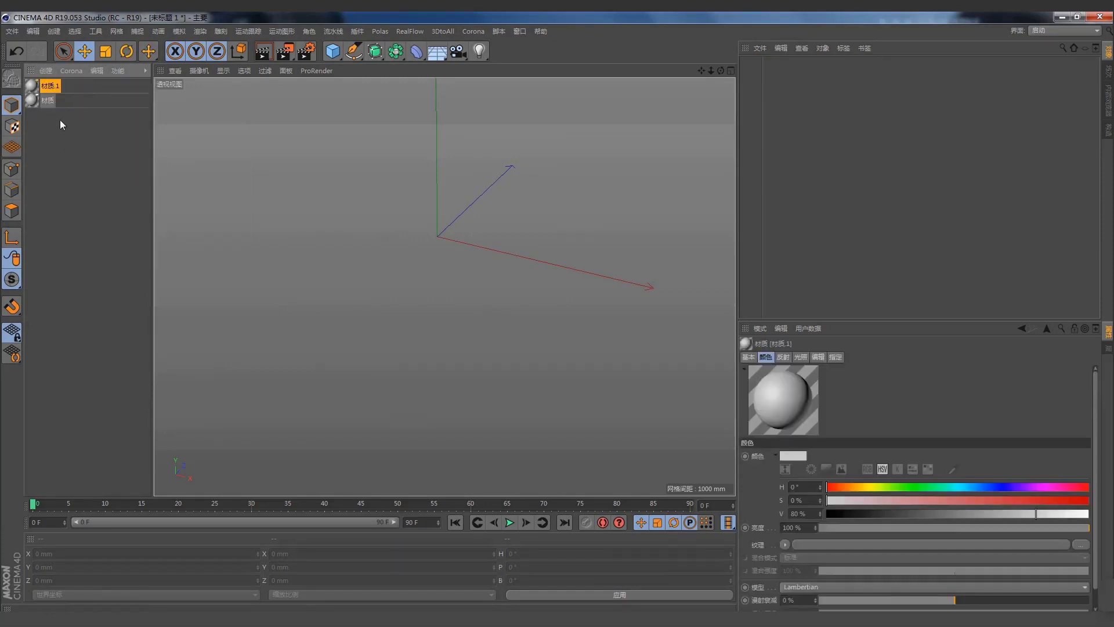
left_click(45, 71)
left_click(64, 103)
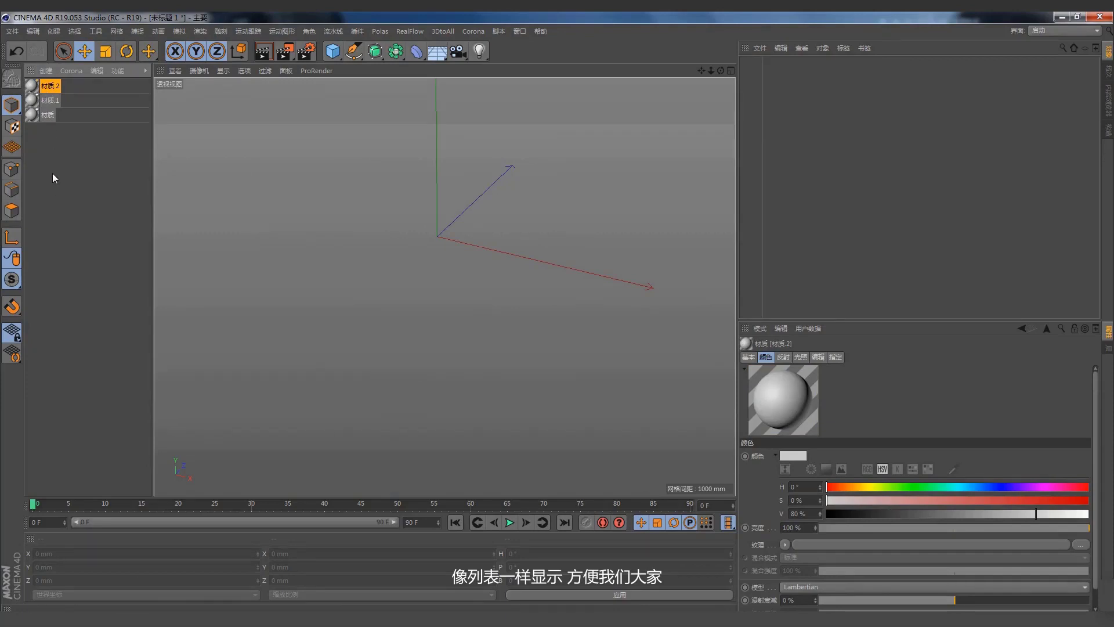
- Select all three materials and display them with large preview icons
mouse_move(67, 175)
left_mouse_down()
mouse_move(30, 86)
mouse_move(40, 95)
left_mouse_up()
left_click_drag(59, 144, 32, 87)
left_click(96, 70)
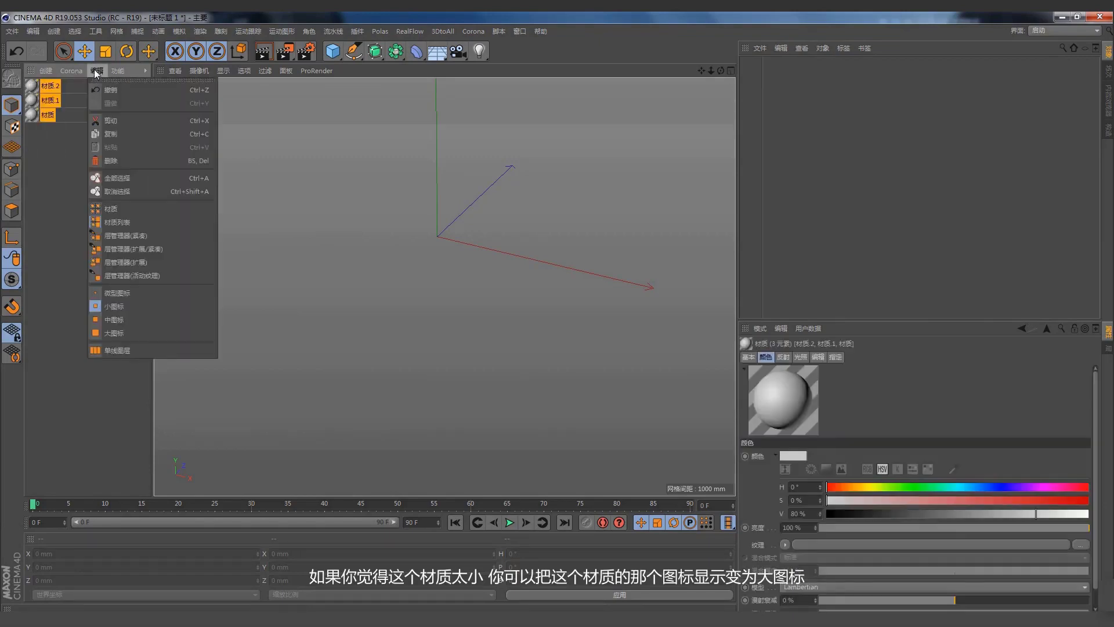
left_click(125, 333)
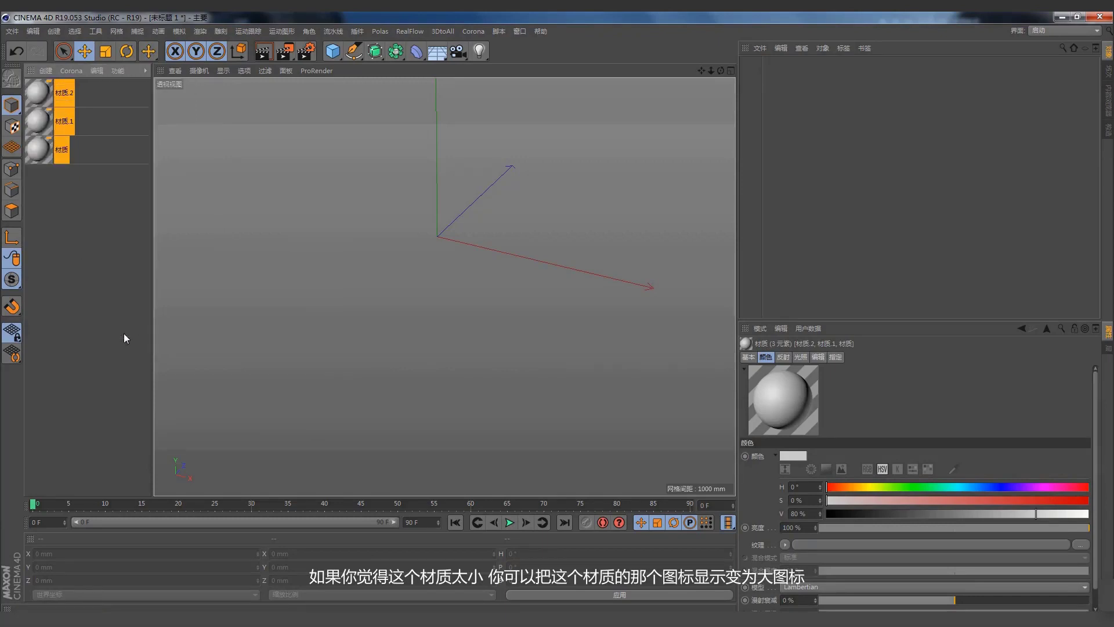
left_click(78, 247)
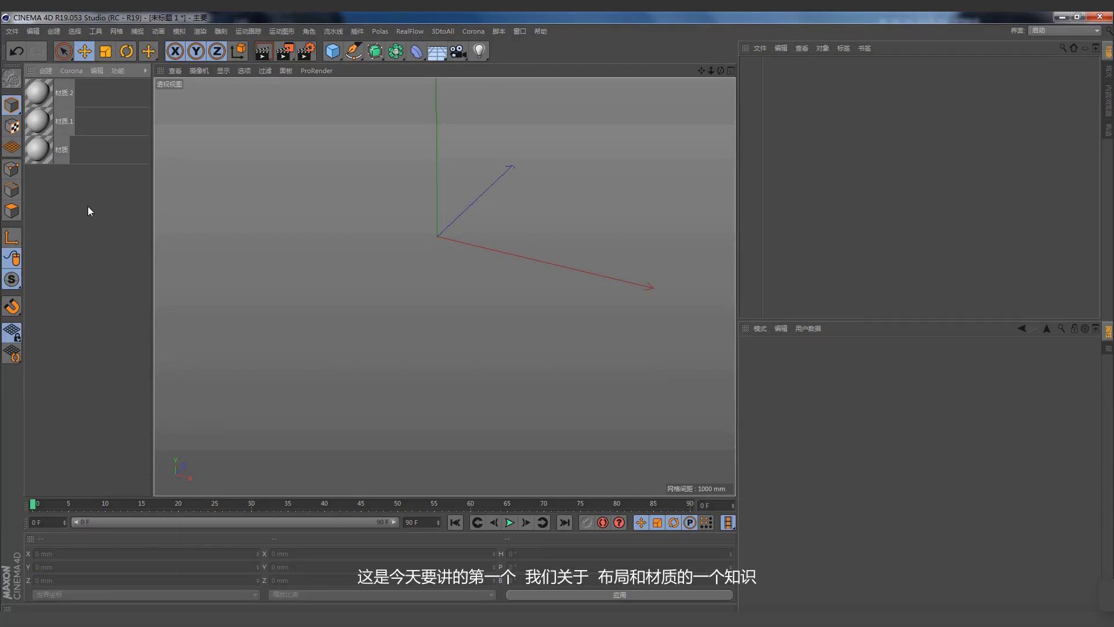
- Marquee-select materials 材质, 材质.1 and 材质.2 and delete them
left_click(46, 93)
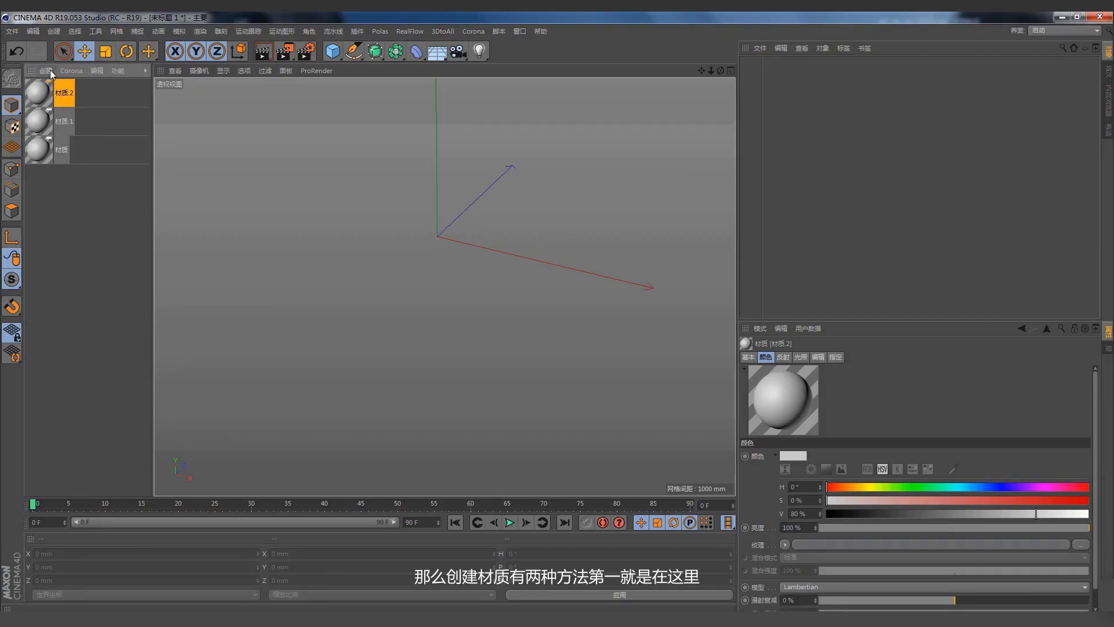
left_click(46, 70)
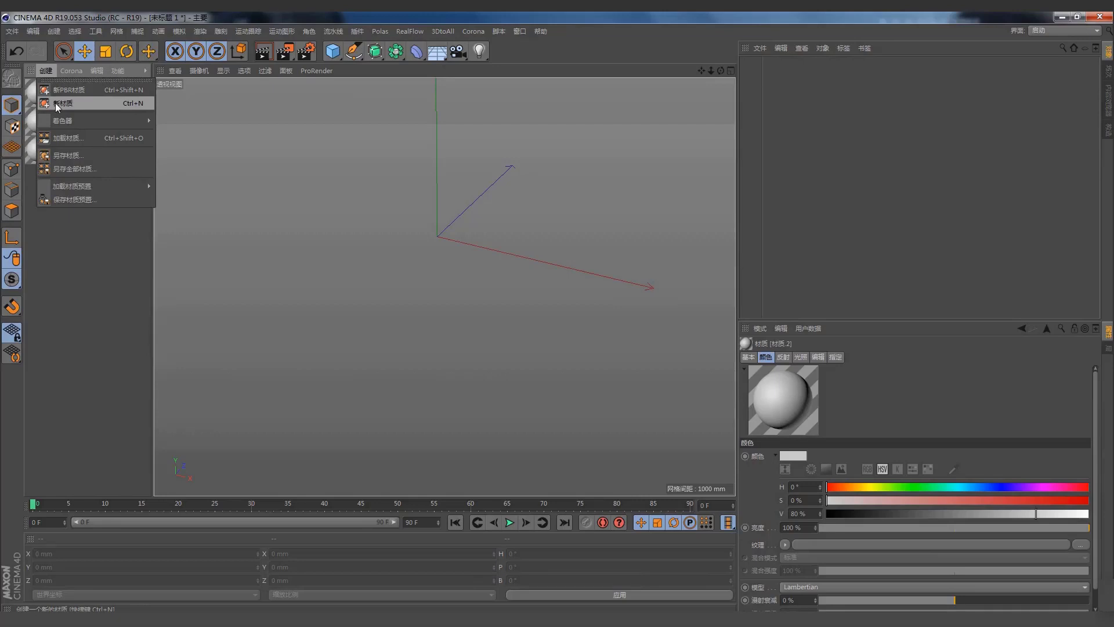
left_click(90, 249)
left_click(53, 70)
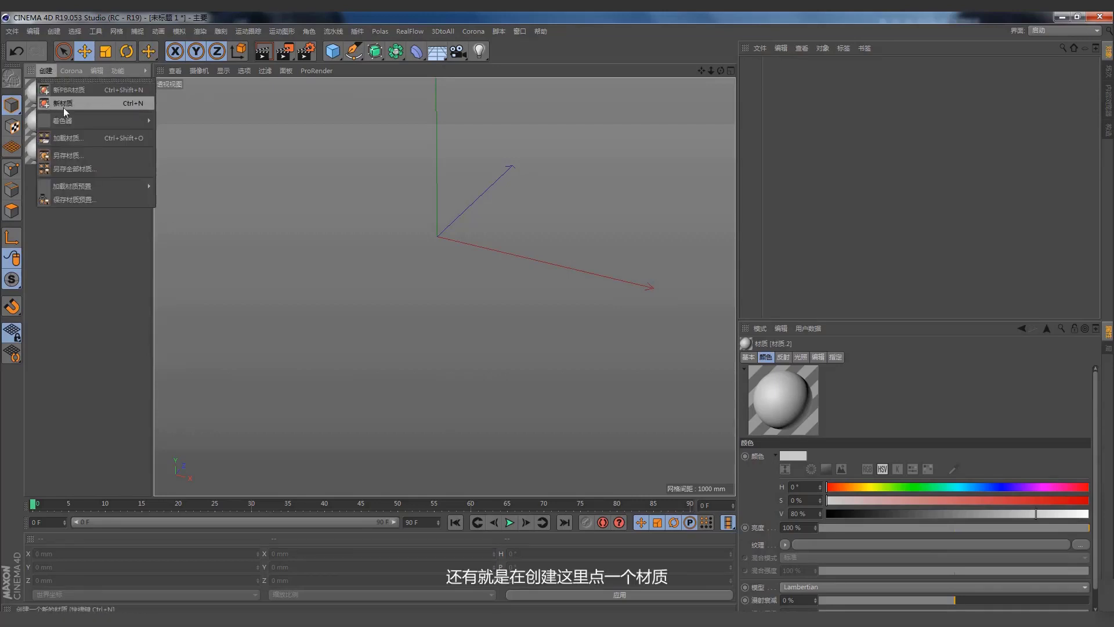
left_click(87, 258)
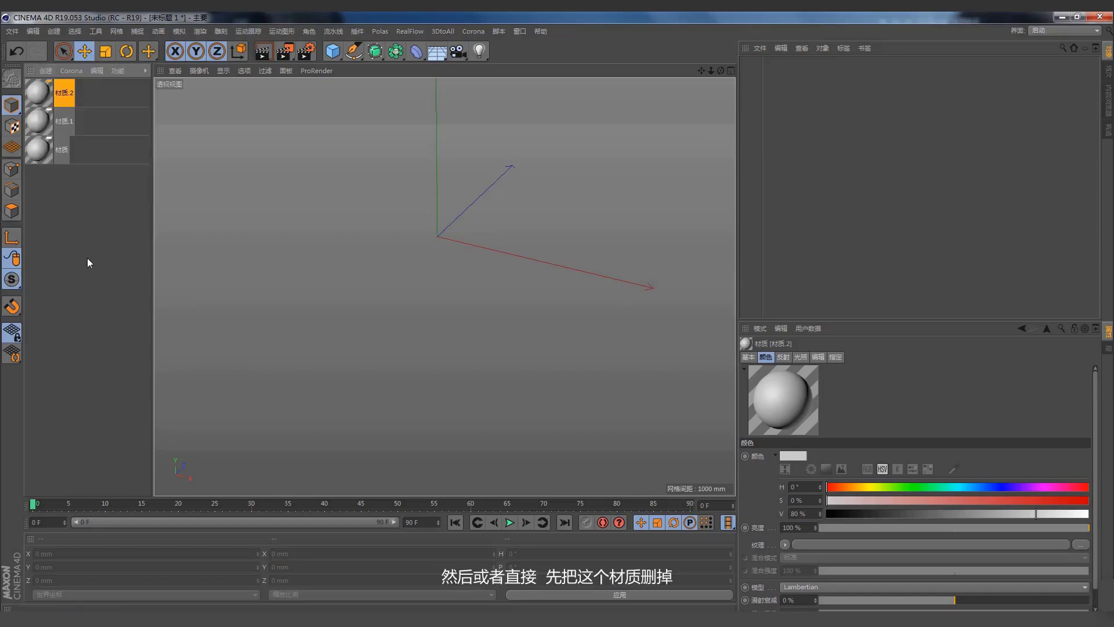
left_click(87, 258)
left_click_drag(40, 121, 36, 95)
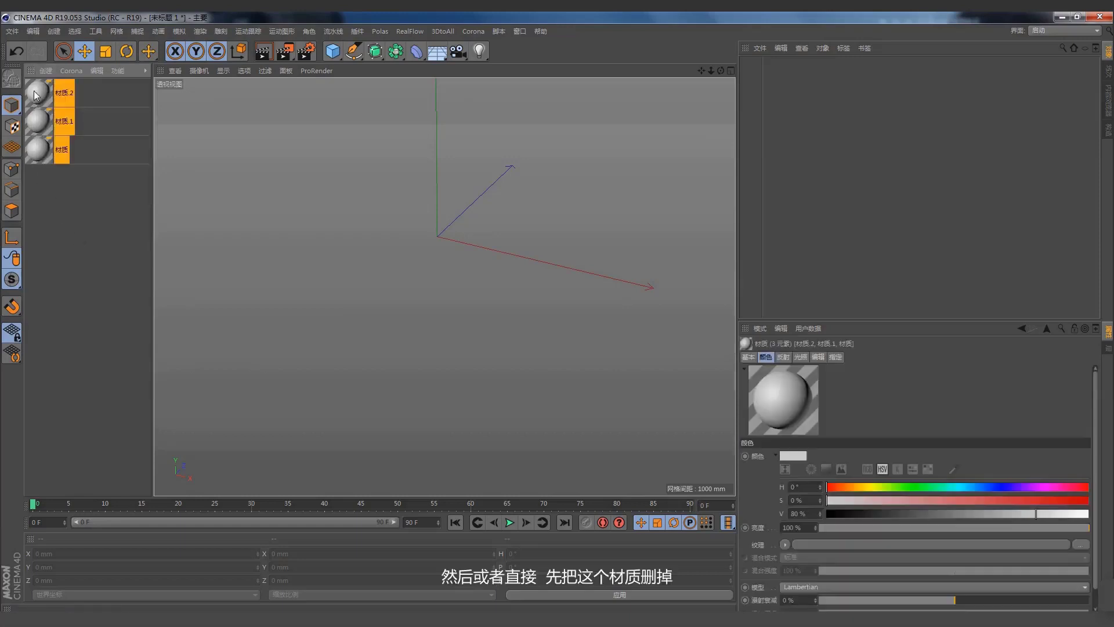
key("Delete")
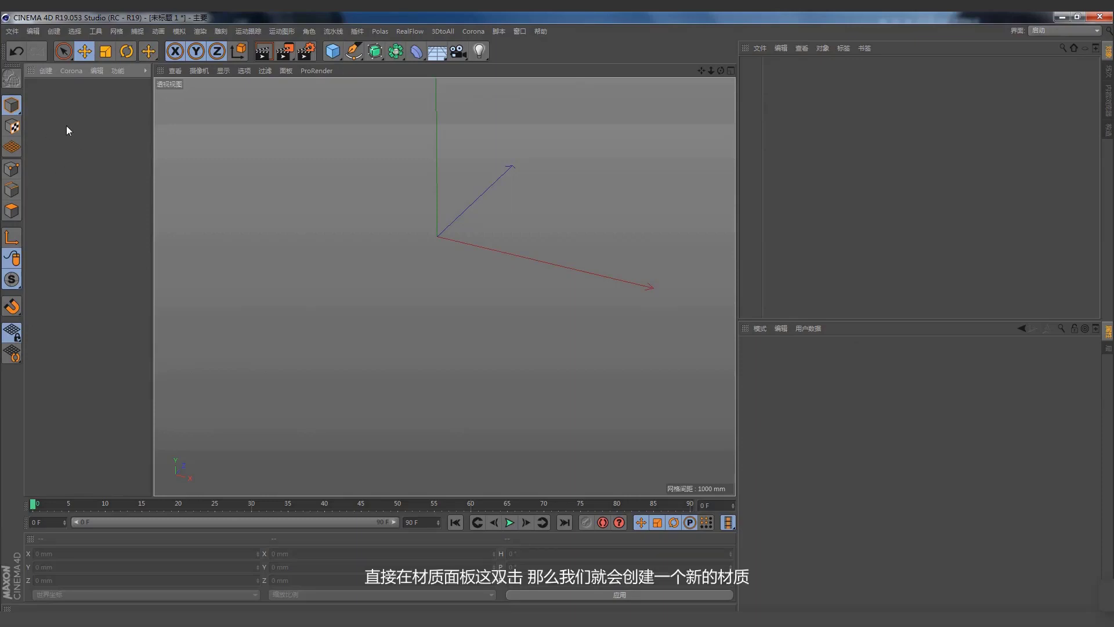
- Create material 材质 and set its colour to pure red in the material editor
double_click(66, 125)
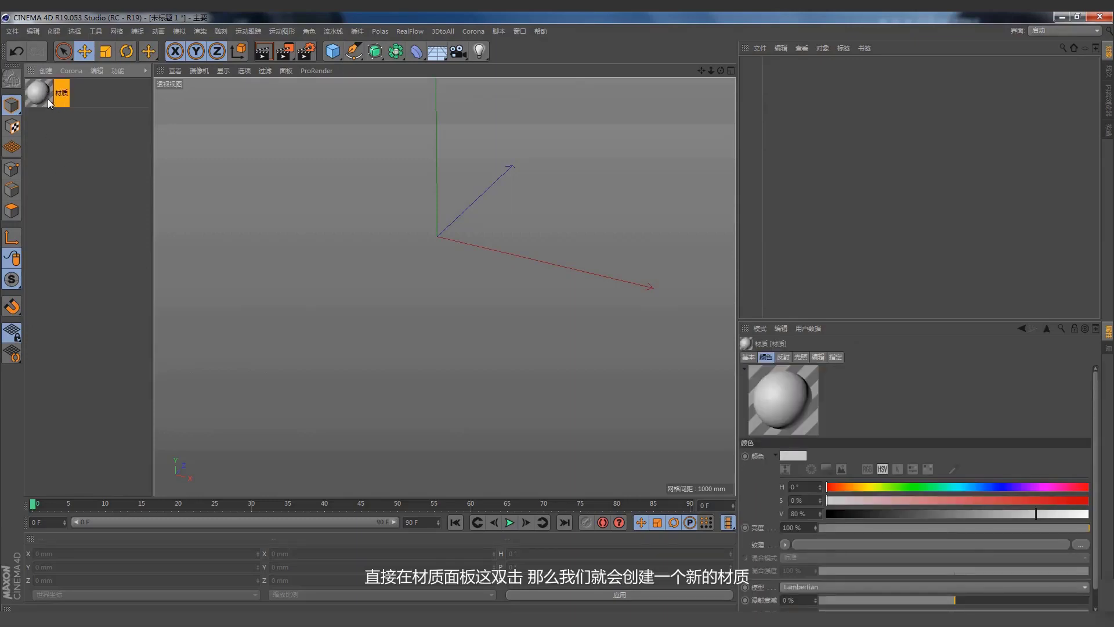
left_click(65, 146)
left_click(40, 100)
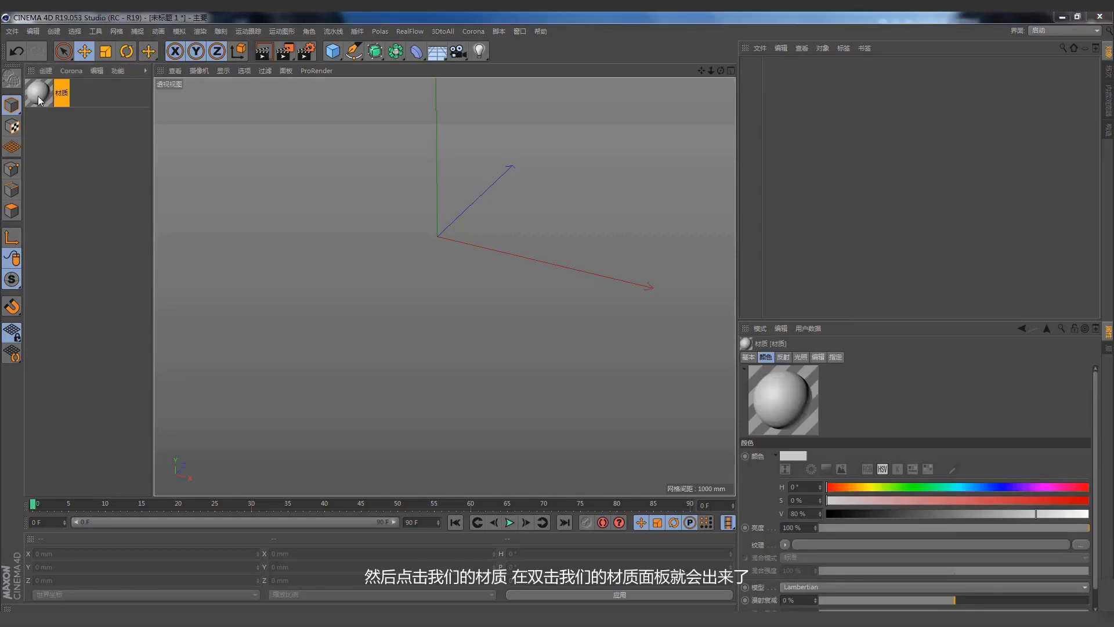
double_click(39, 100)
left_click_drag(221, 109, 310, 101)
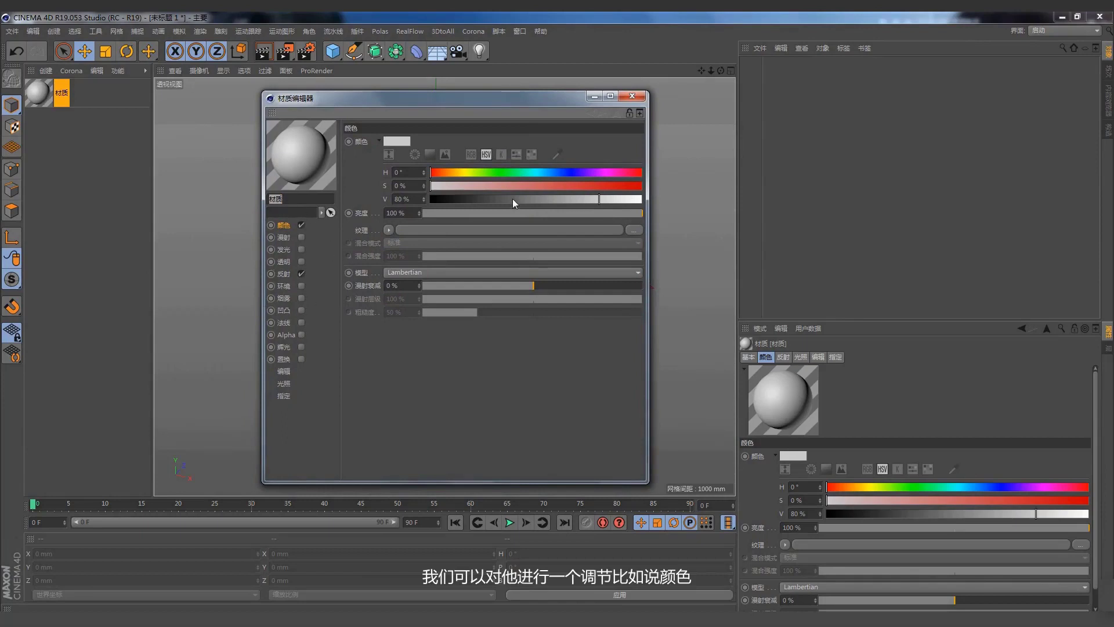
left_click_drag(513, 186, 683, 196)
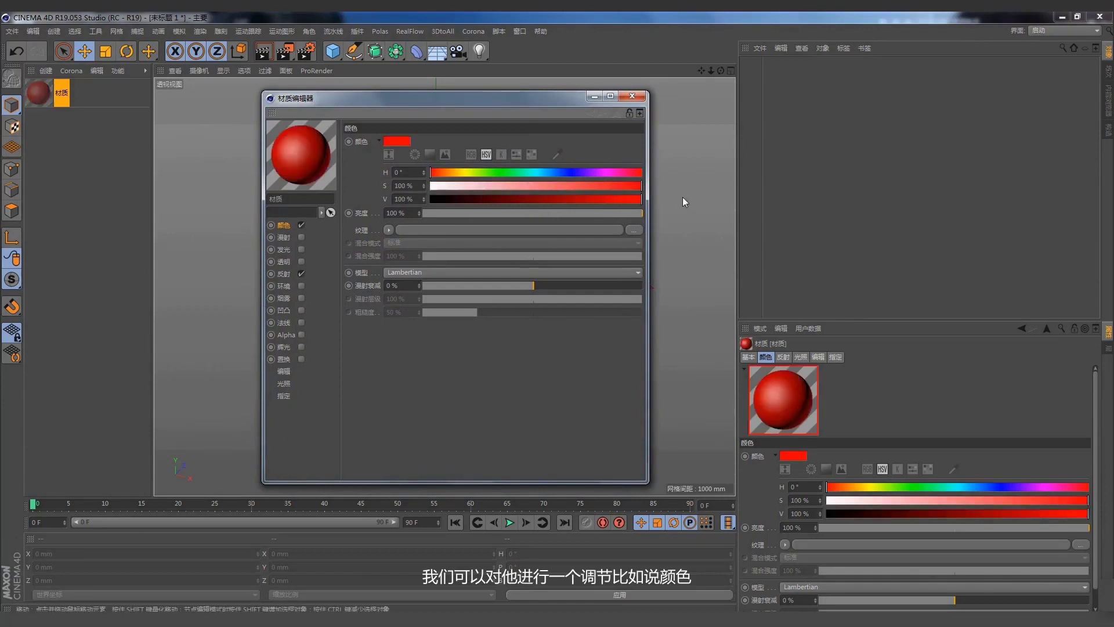
left_click(639, 96)
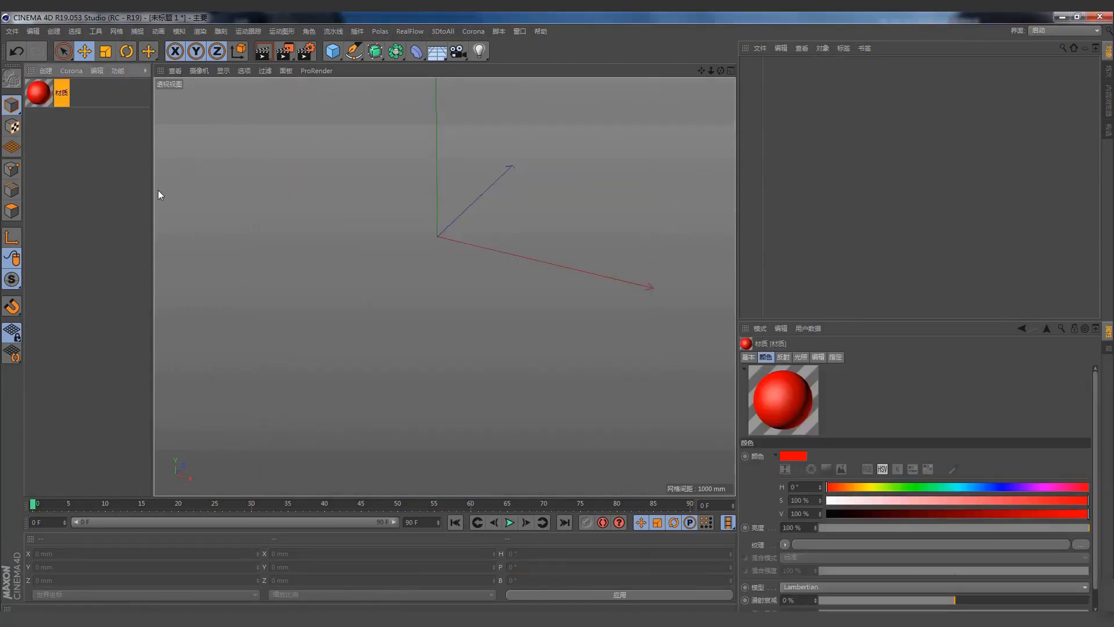
- Select the red material and delete it
double_click(46, 100)
left_click(553, 87)
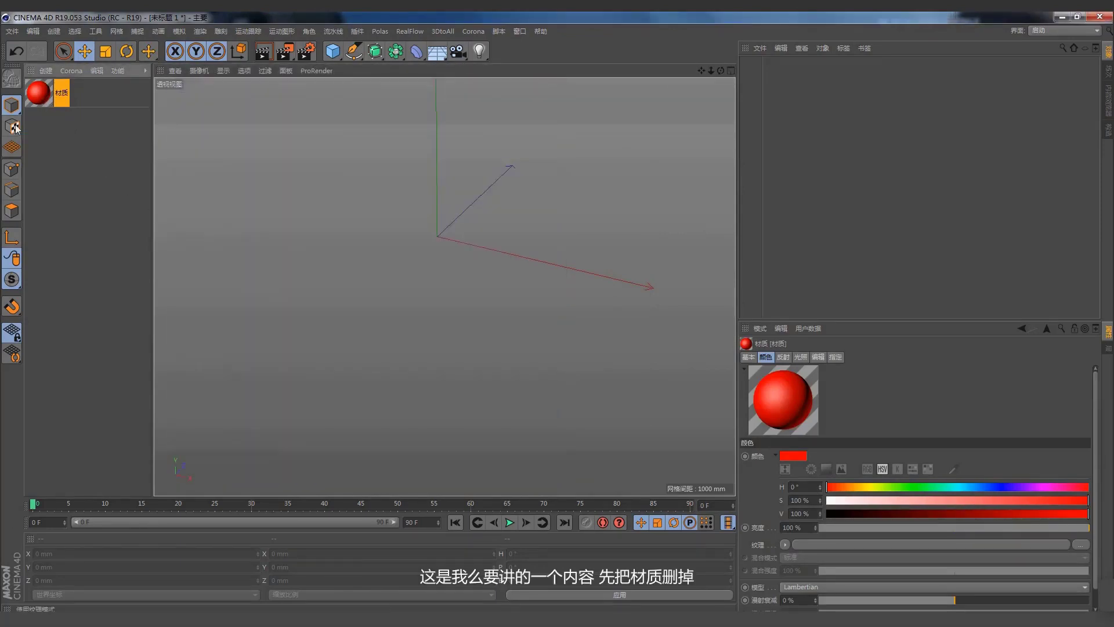
key("Delete")
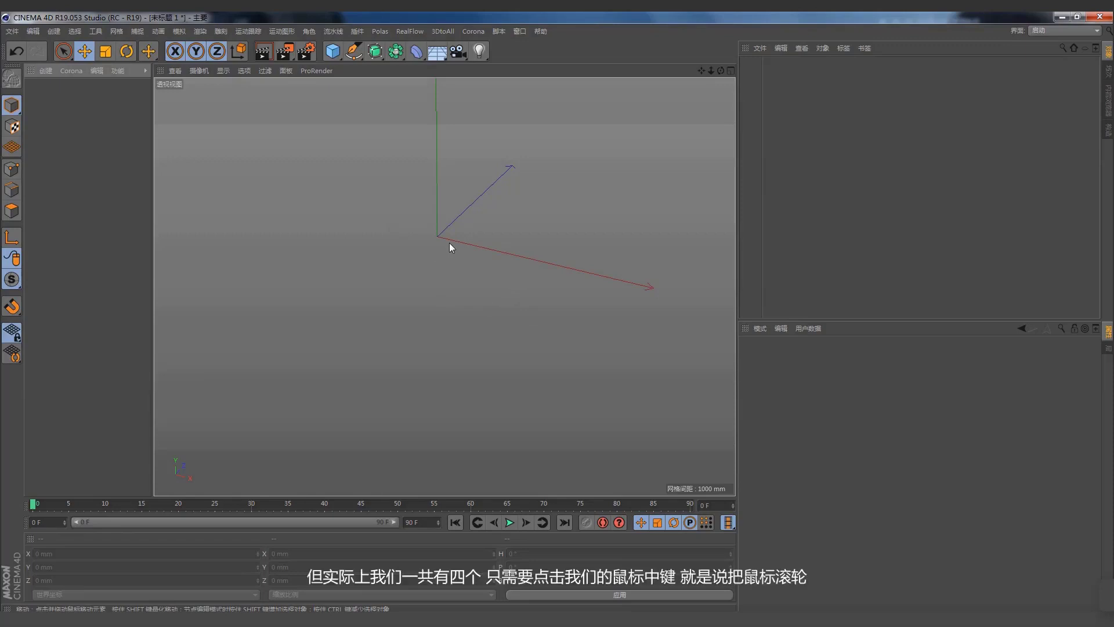
middle_click(353, 215)
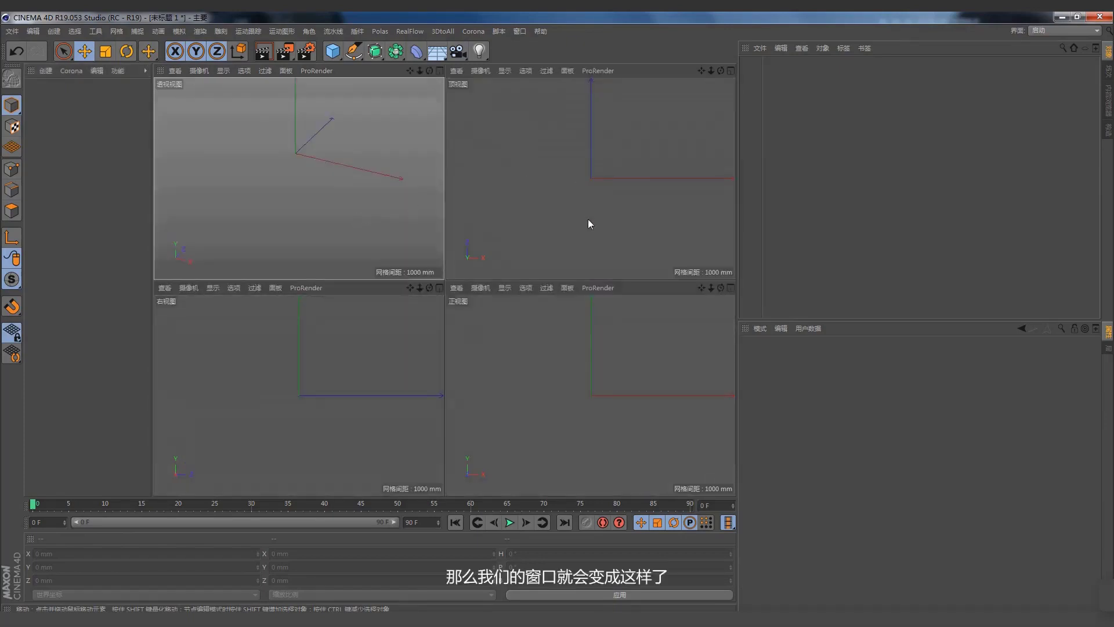
left_click(422, 314)
left_click(538, 330)
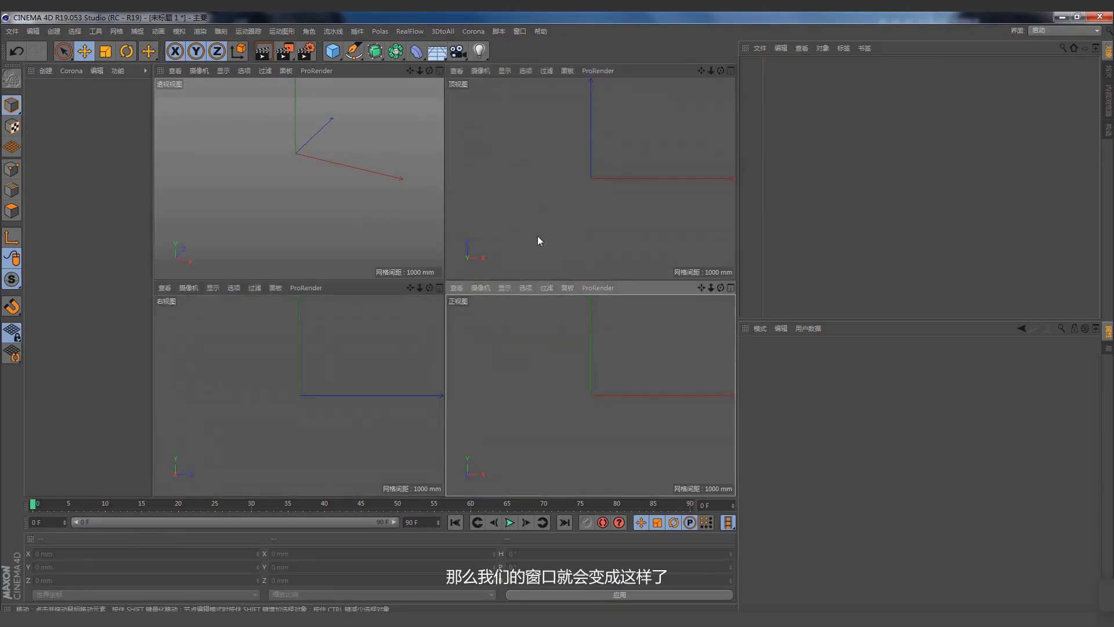
left_click(523, 143)
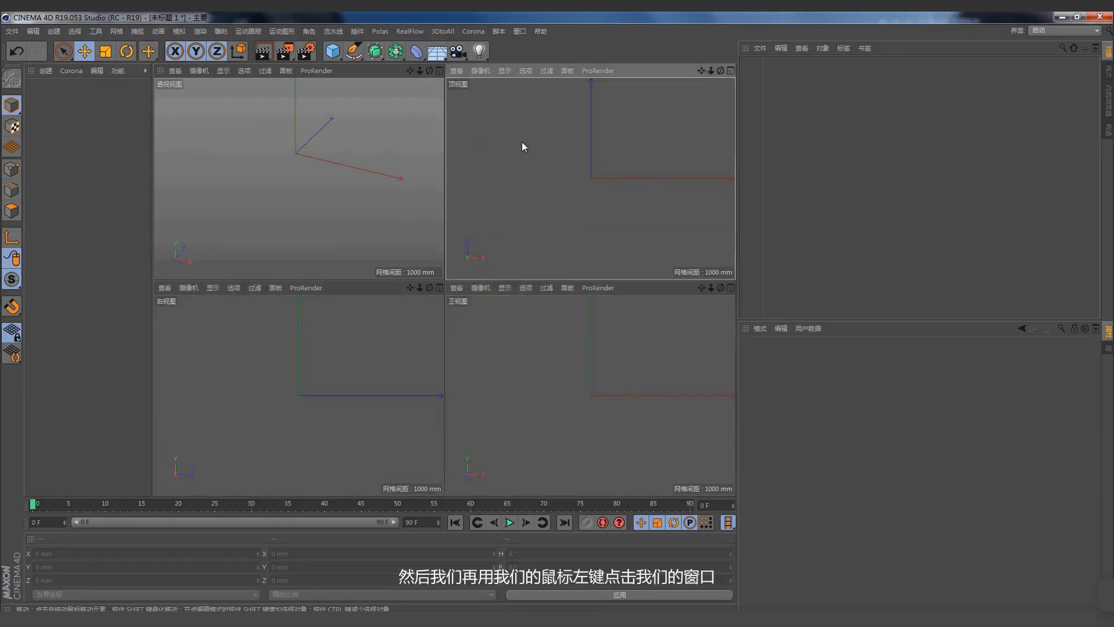
middle_click(561, 159)
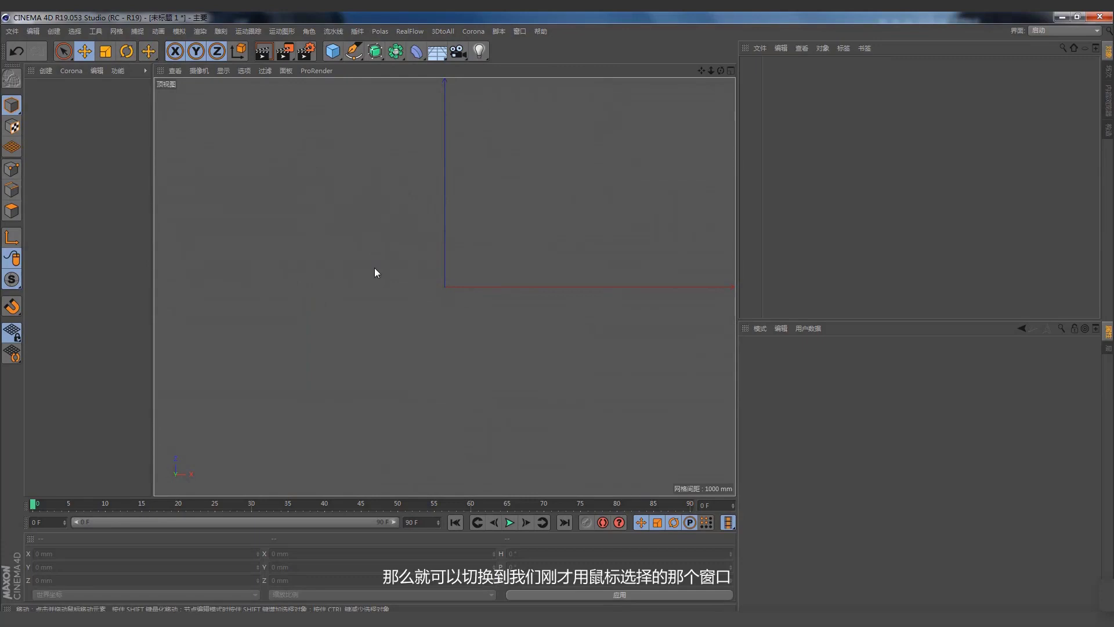
middle_click(430, 246)
middle_click(308, 210)
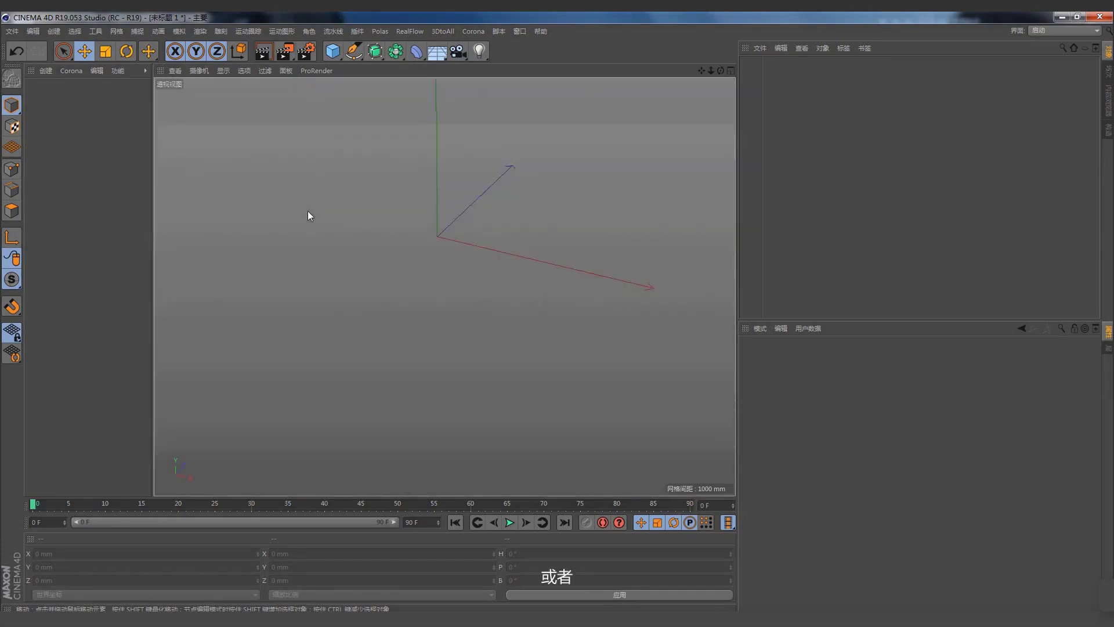
middle_click(308, 211)
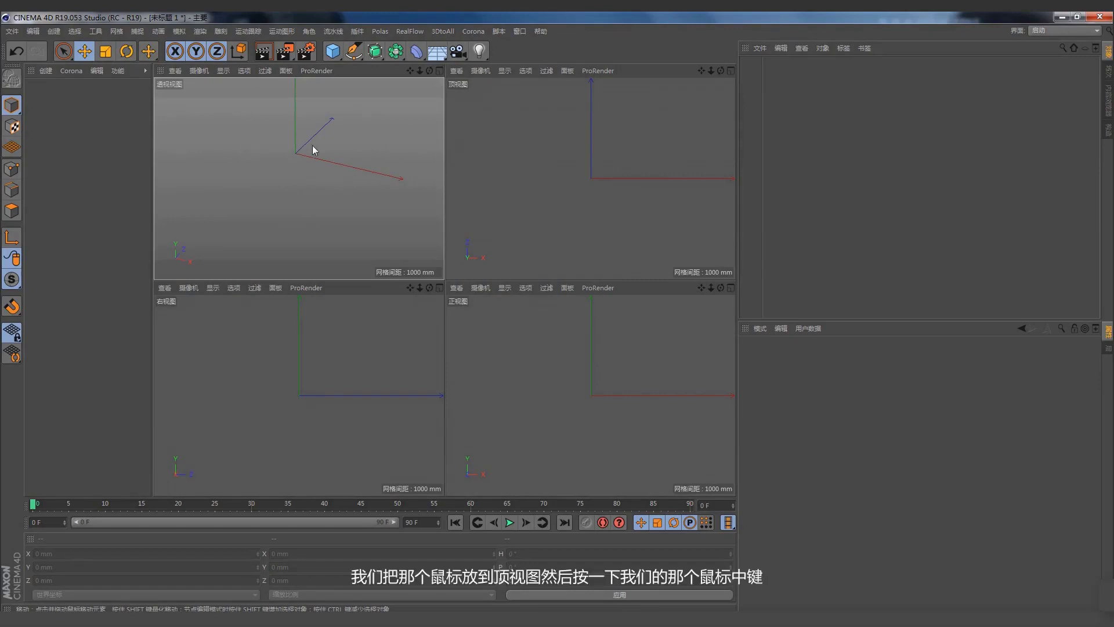
middle_click(552, 150)
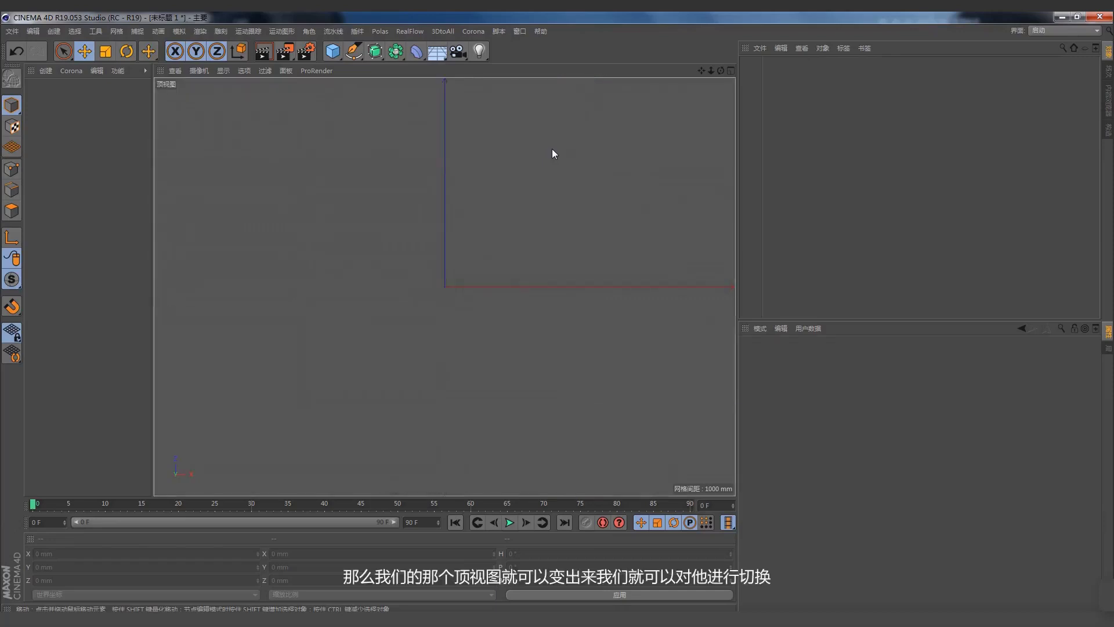
middle_click(552, 150)
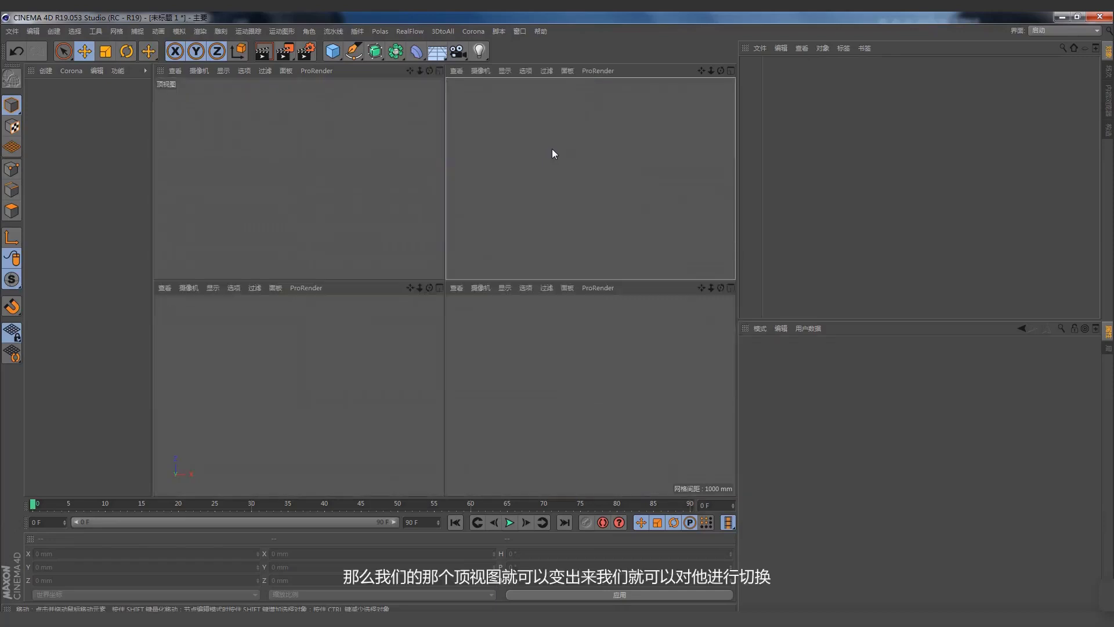
middle_click(552, 150)
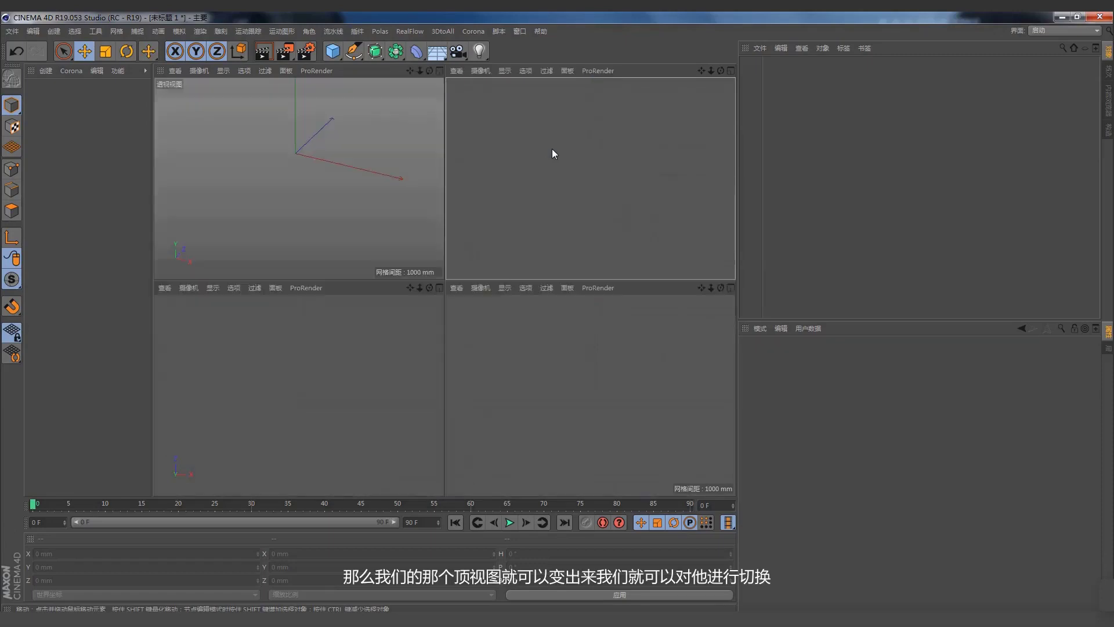
middle_click(354, 169)
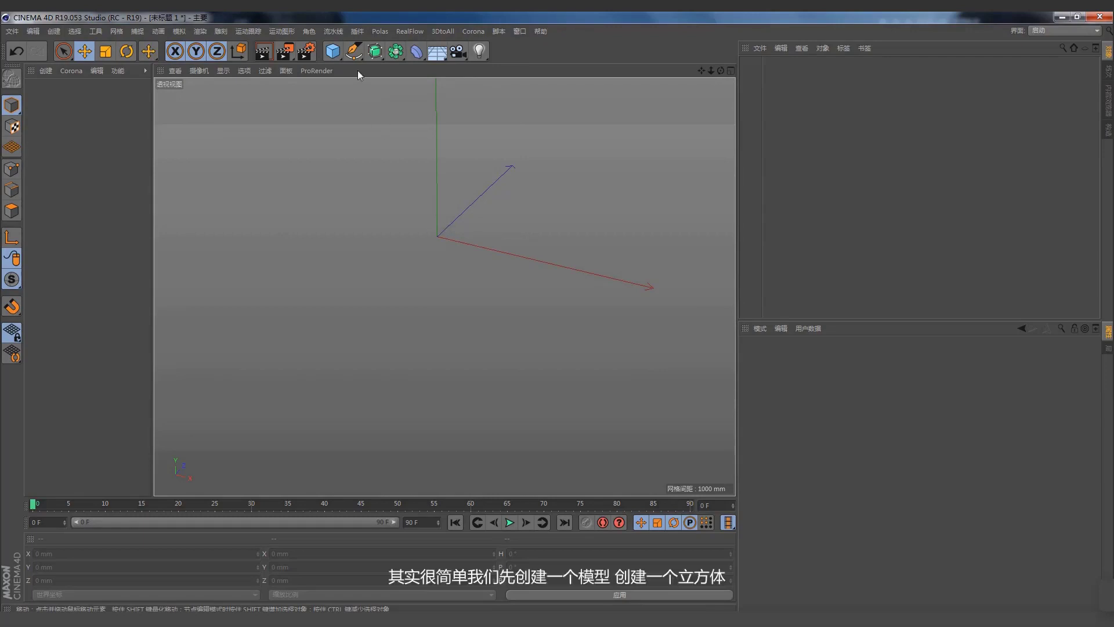
- Add a cube primitive, then orbit and pan the view around it and deselect it
left_click(337, 55)
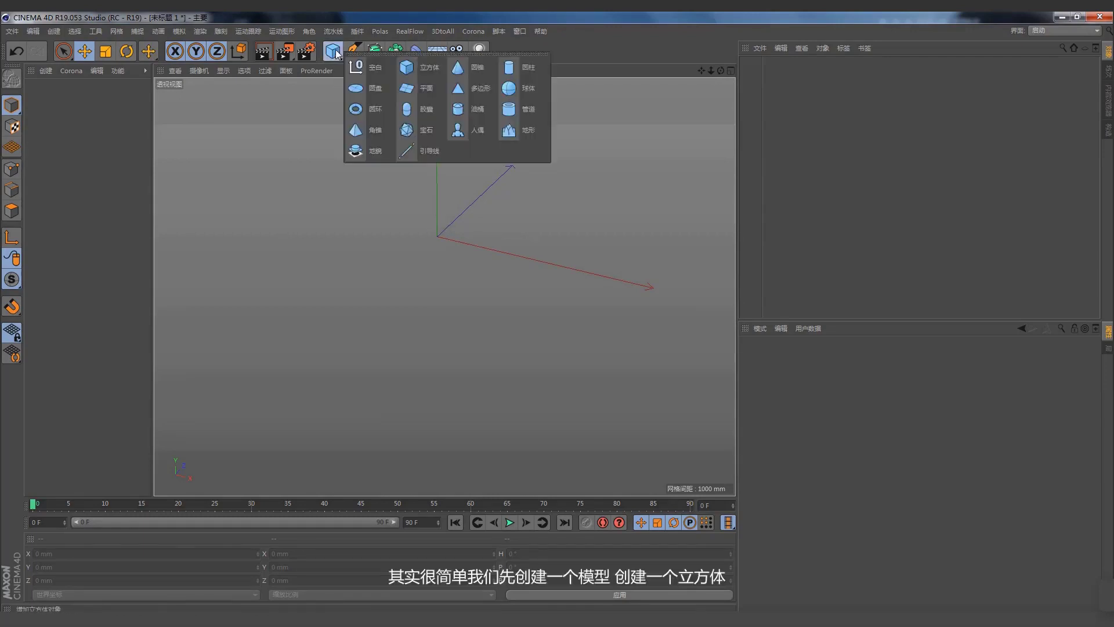
left_click(424, 72)
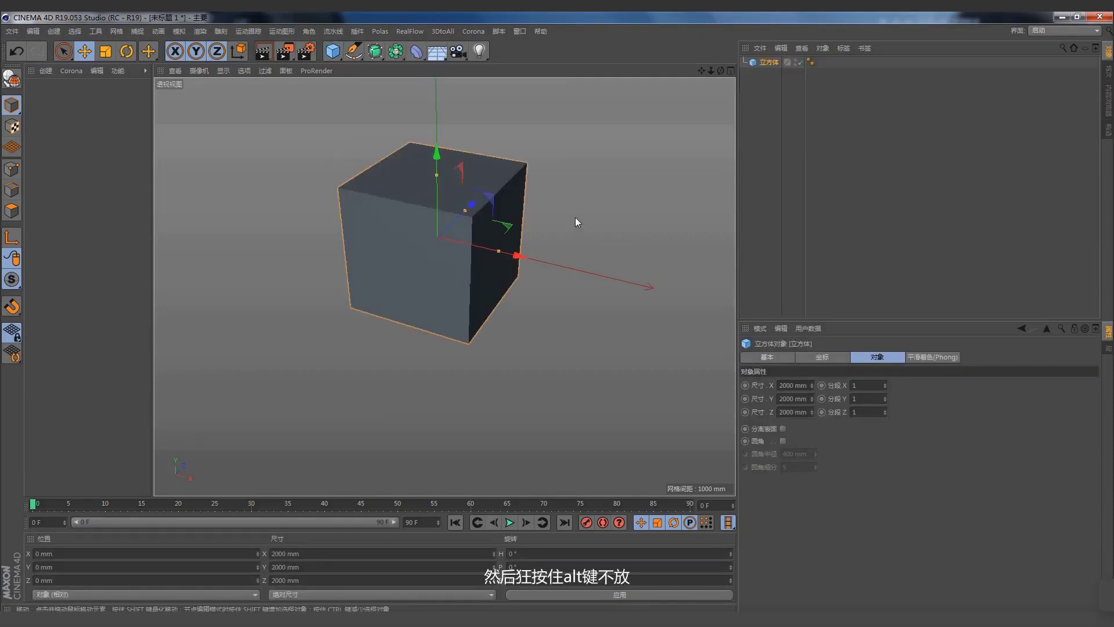
mouse_move(576, 231)
left_mouse_down("alt")
mouse_move(572, 189)
mouse_move(538, 242)
mouse_move(562, 186)
mouse_move(489, 235)
mouse_move(528, 162)
mouse_move(579, 227)
mouse_move(416, 231)
mouse_move(450, 140)
mouse_move(562, 175)
mouse_move(489, 238)
mouse_move(516, 169)
mouse_move(439, 155)
mouse_move(479, 168)
mouse_move(401, 193)
mouse_move(387, 162)
mouse_move(449, 210)
mouse_move(462, 276)
mouse_move(398, 291)
left_mouse_up("alt")
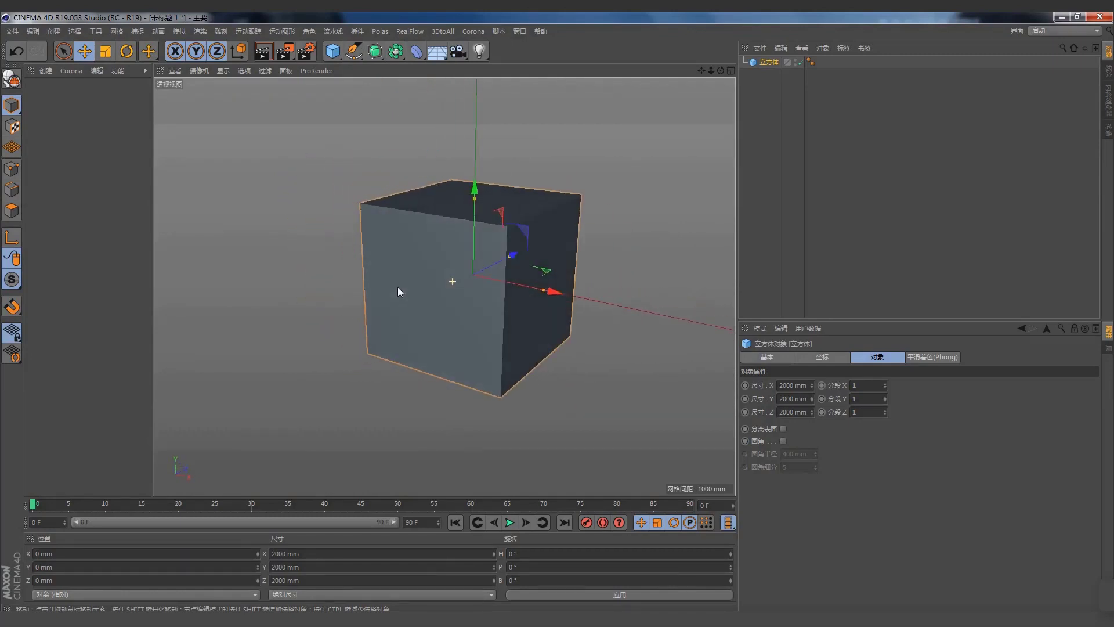
middle_click(525, 234)
middle_click(361, 211)
mouse_move(483, 205)
middle_mouse_down("alt")
mouse_move(441, 200)
mouse_move(472, 152)
mouse_move(423, 220)
mouse_move(488, 209)
mouse_move(499, 159)
mouse_move(433, 163)
mouse_move(418, 192)
mouse_move(447, 203)
mouse_move(490, 194)
mouse_move(402, 194)
middle_mouse_up("alt")
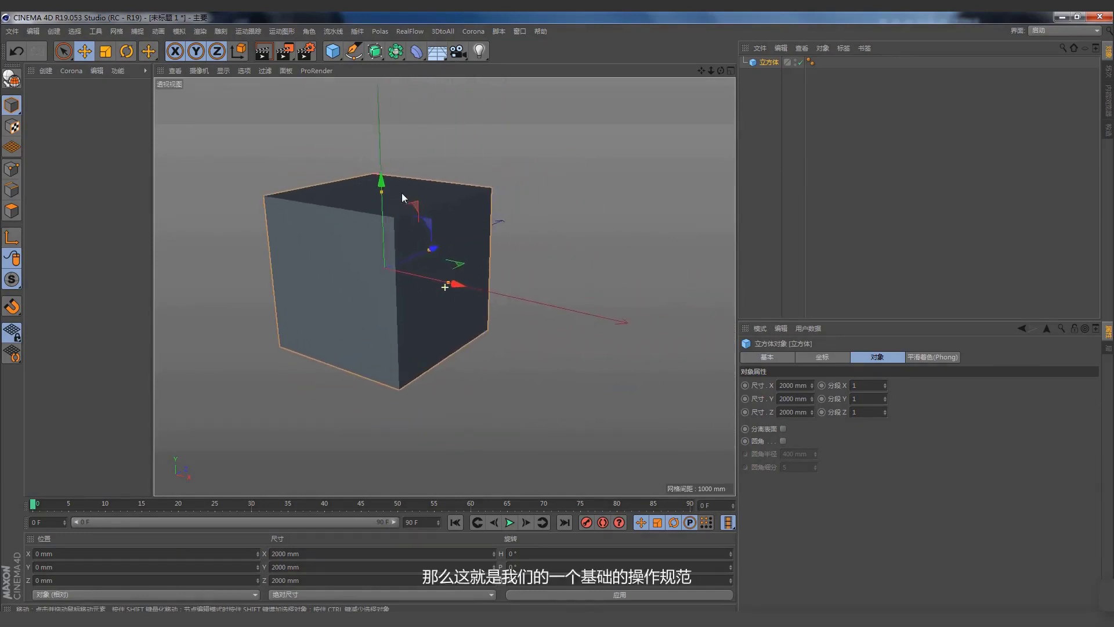
mouse_move(402, 197)
left_mouse_down("alt")
mouse_move(444, 186)
mouse_move(441, 262)
mouse_move(491, 253)
left_mouse_up("alt")
left_click(563, 215)
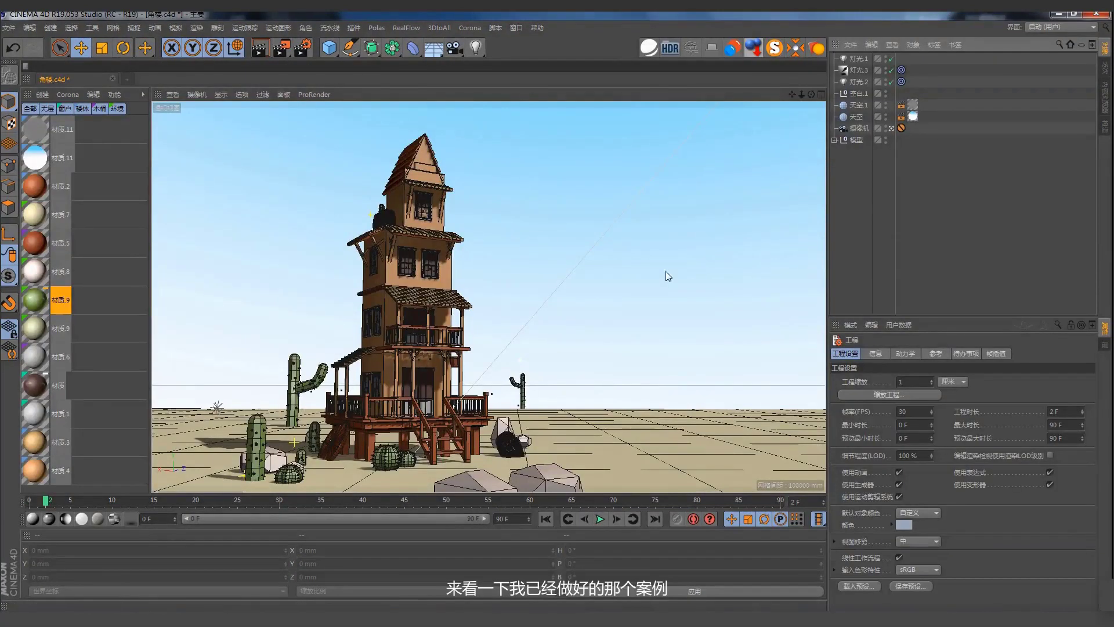
- Set the viewport to quick shading with lines and leave the scene camera
left_click(221, 94)
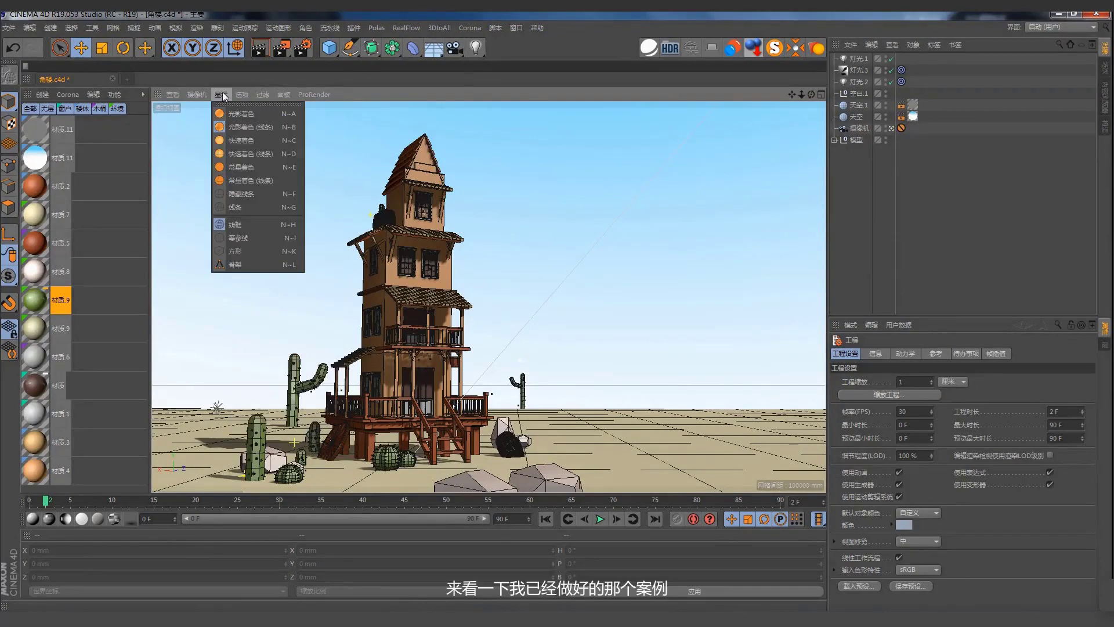
left_click(243, 154)
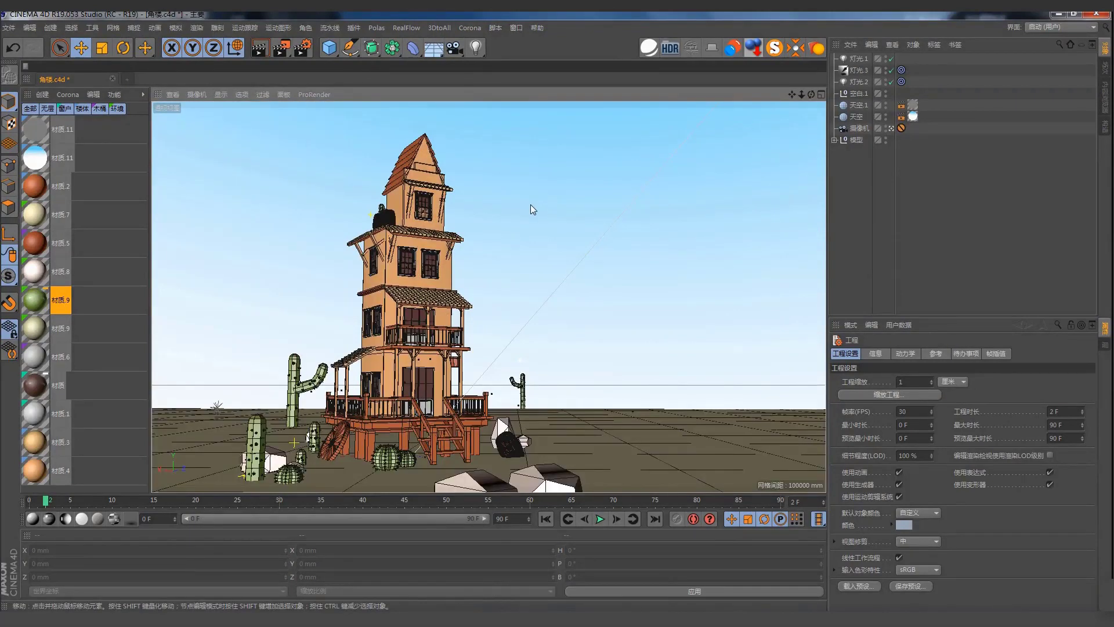
left_click(892, 129)
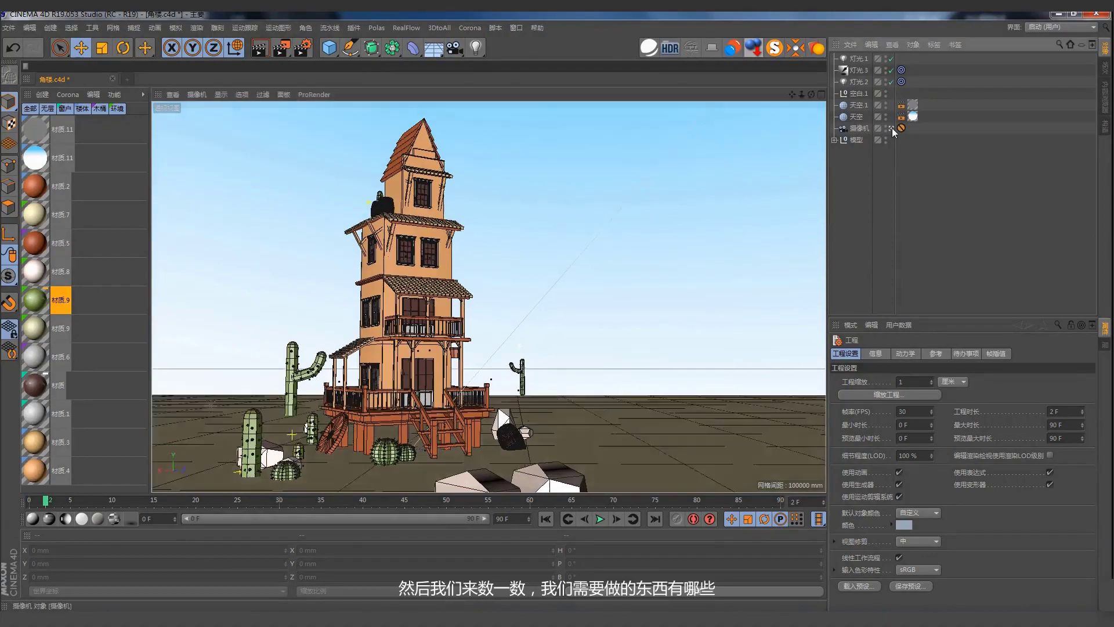
- Orbit around the tower, cacti and rock 宝石1, then start a new empty scene
mouse_move(457, 337)
left_mouse_down("alt")
mouse_move(437, 318)
mouse_move(490, 303)
left_mouse_up("alt")
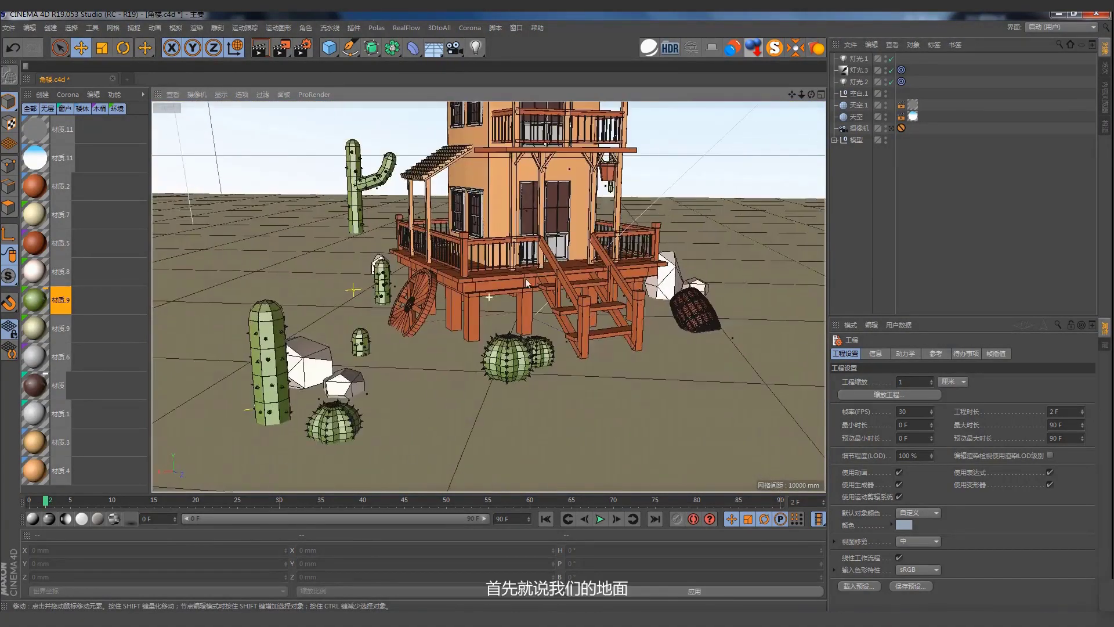
scroll(490, 303, "up", 3)
mouse_move(529, 368)
left_mouse_down("alt")
mouse_move(375, 383)
mouse_move(249, 321)
left_mouse_up("alt")
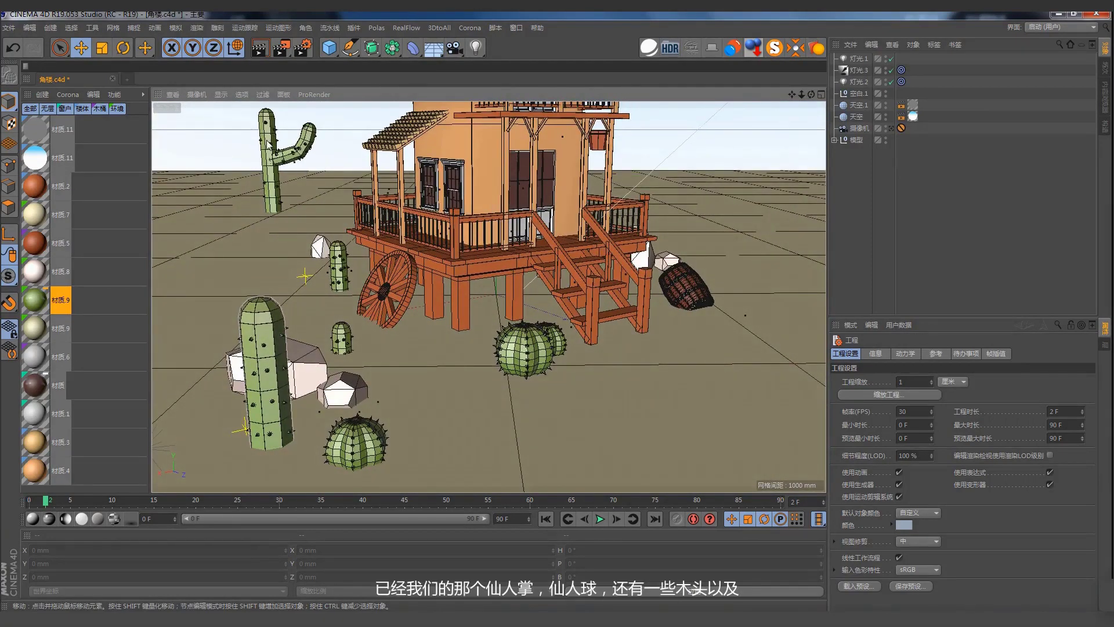
left_click_drag(482, 340, 620, 341, "alt")
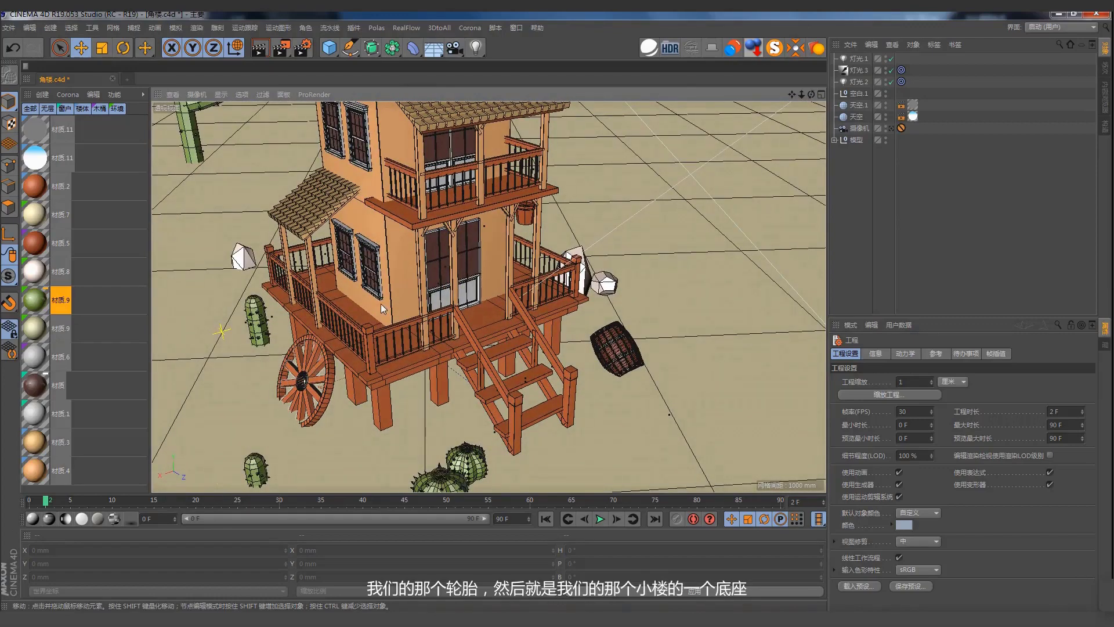
mouse_move(523, 302)
left_mouse_down("alt")
mouse_move(477, 312)
mouse_move(448, 335)
mouse_move(493, 340)
mouse_move(486, 300)
left_mouse_up("alt")
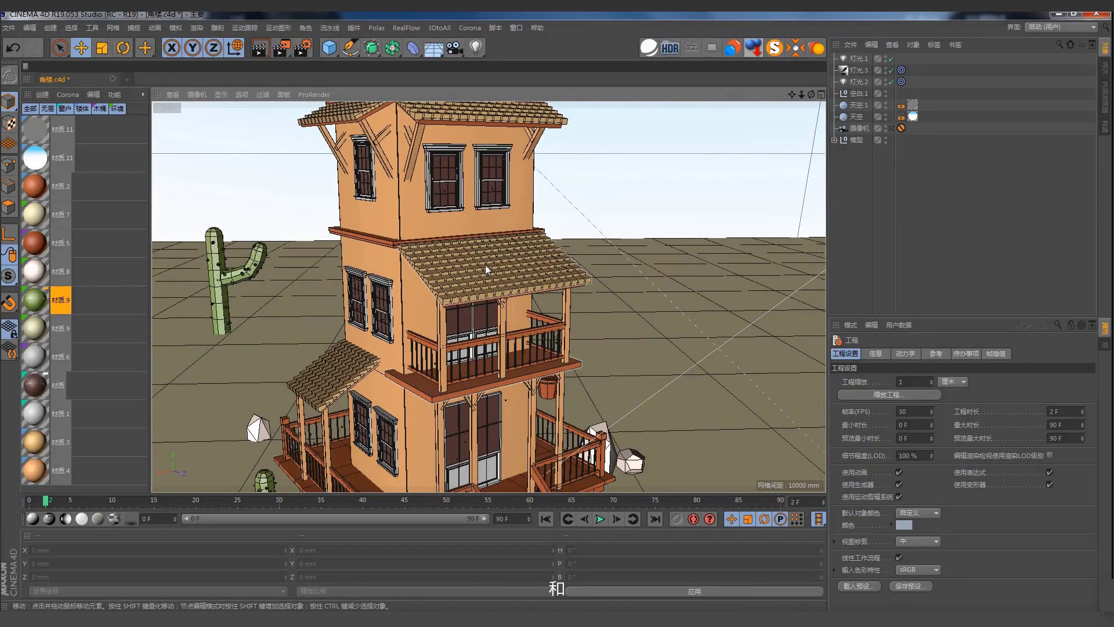
mouse_move(485, 265)
left_mouse_down("alt")
mouse_move(518, 147)
mouse_move(481, 313)
mouse_move(530, 274)
left_mouse_up("alt")
scroll(480, 314, "up", 3)
scroll(480, 314, "down", 2)
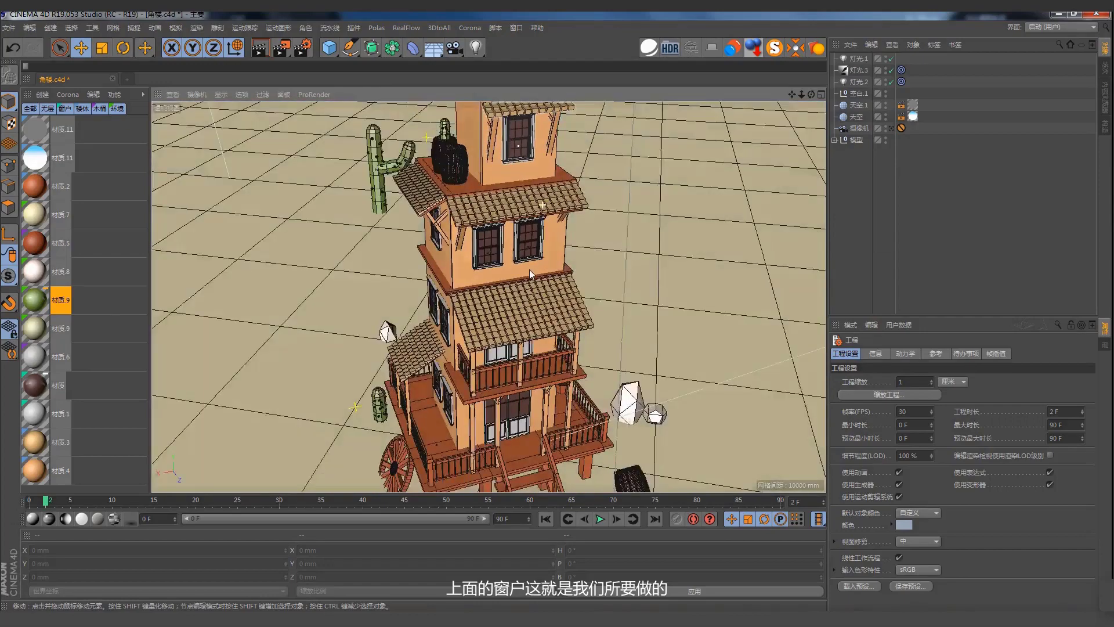
middle_click_drag(530, 274, 528, 203, "alt")
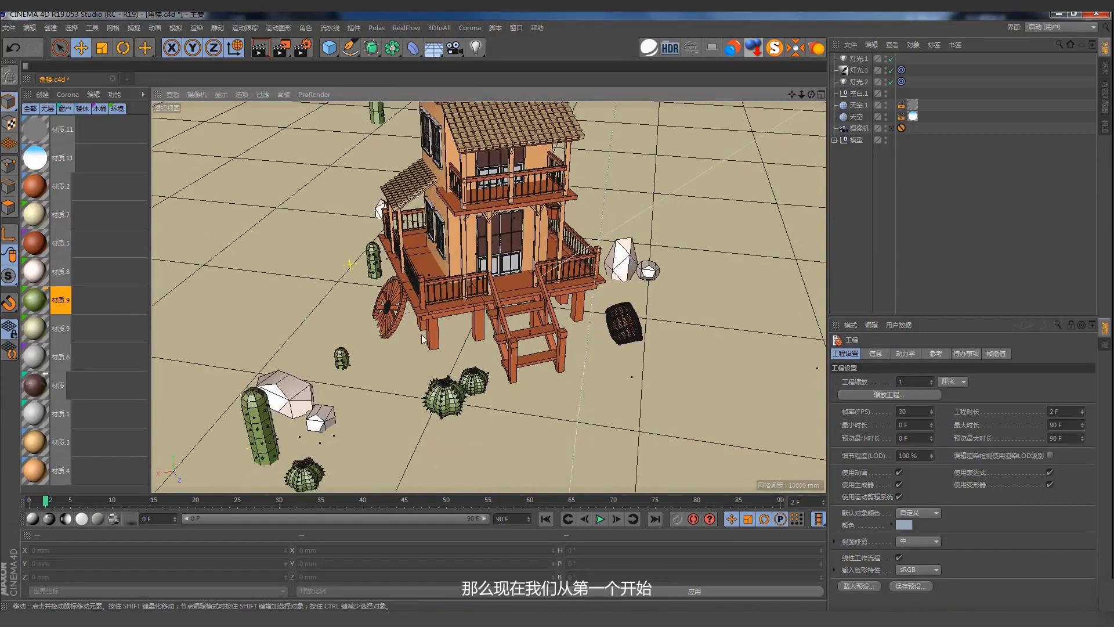
mouse_move(422, 339)
middle_mouse_down("alt")
mouse_move(459, 288)
mouse_move(412, 255)
mouse_move(331, 270)
middle_mouse_up("alt")
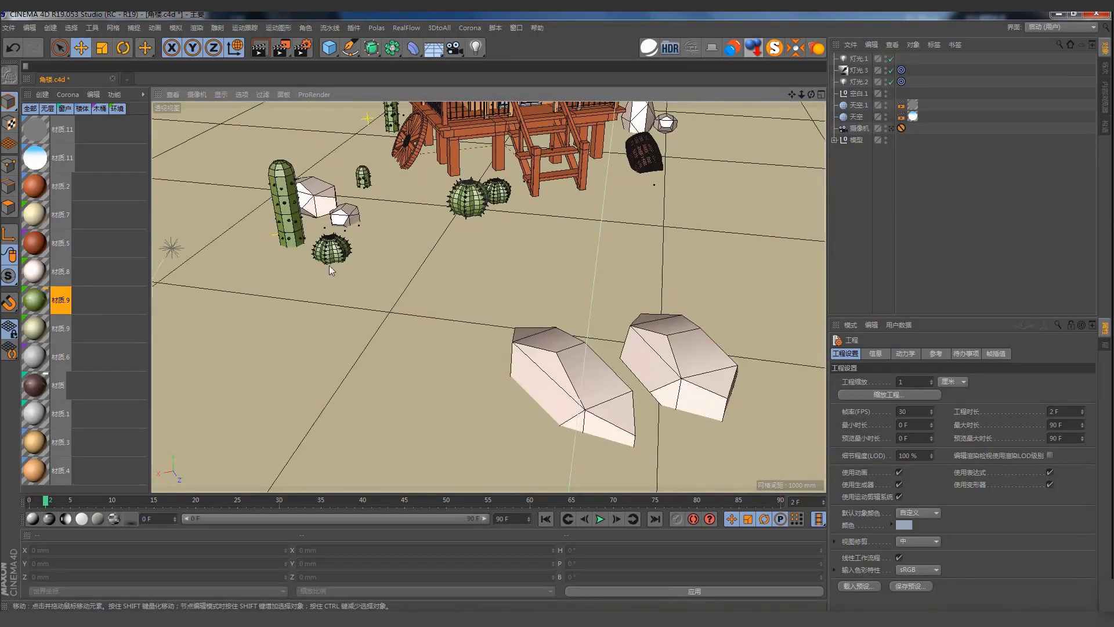
left_click(576, 388)
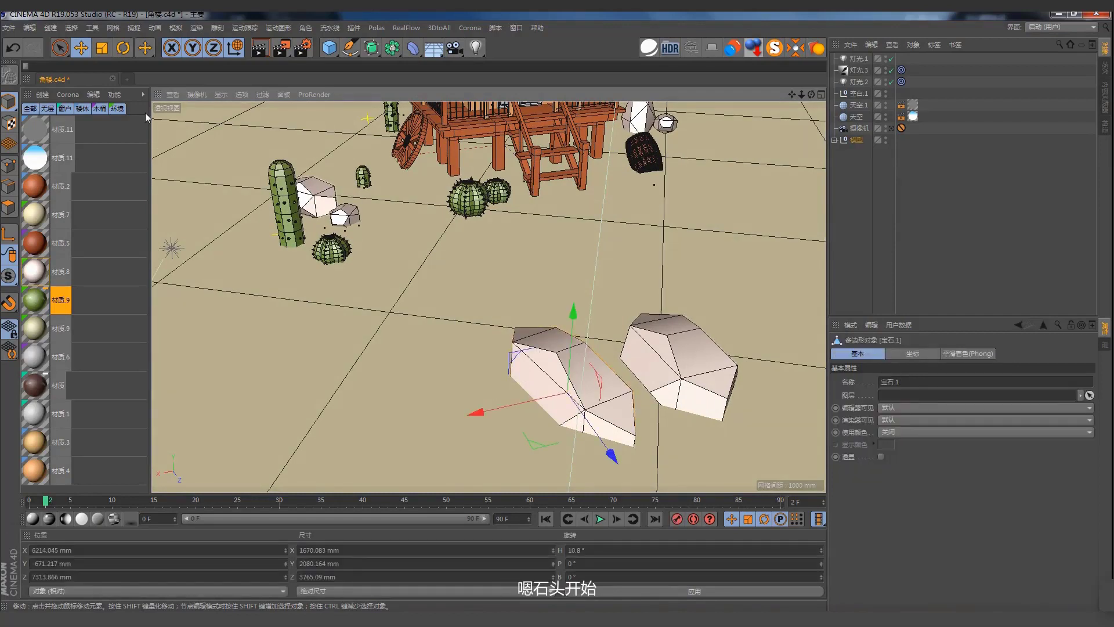
left_click(127, 78)
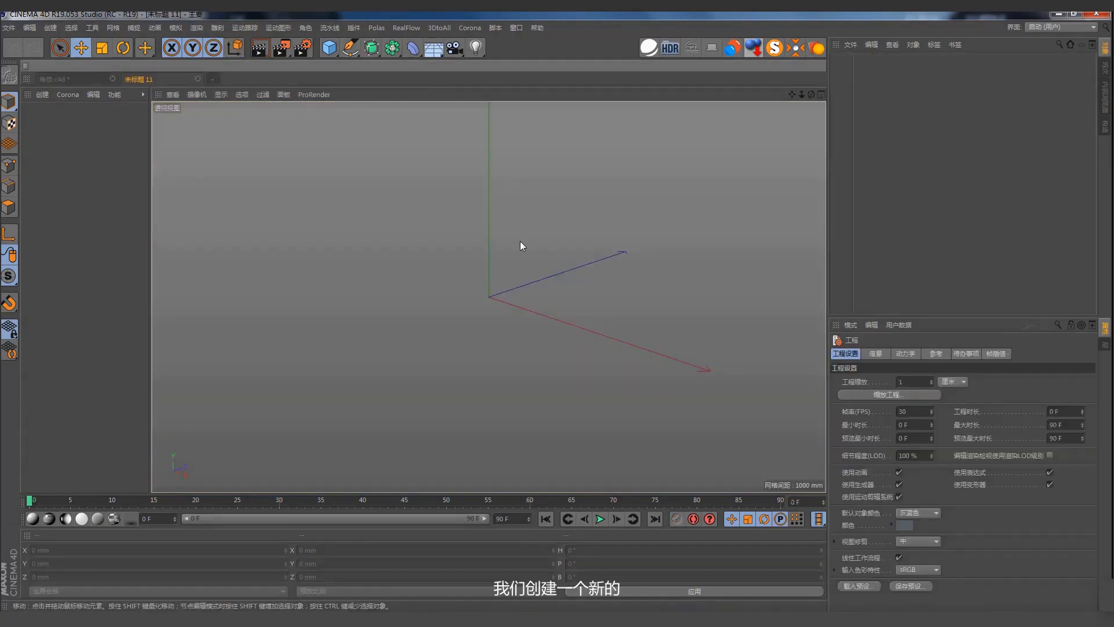
- Save the new empty scene as 角楼11.c4d using Incremental Save
left_click(11, 31)
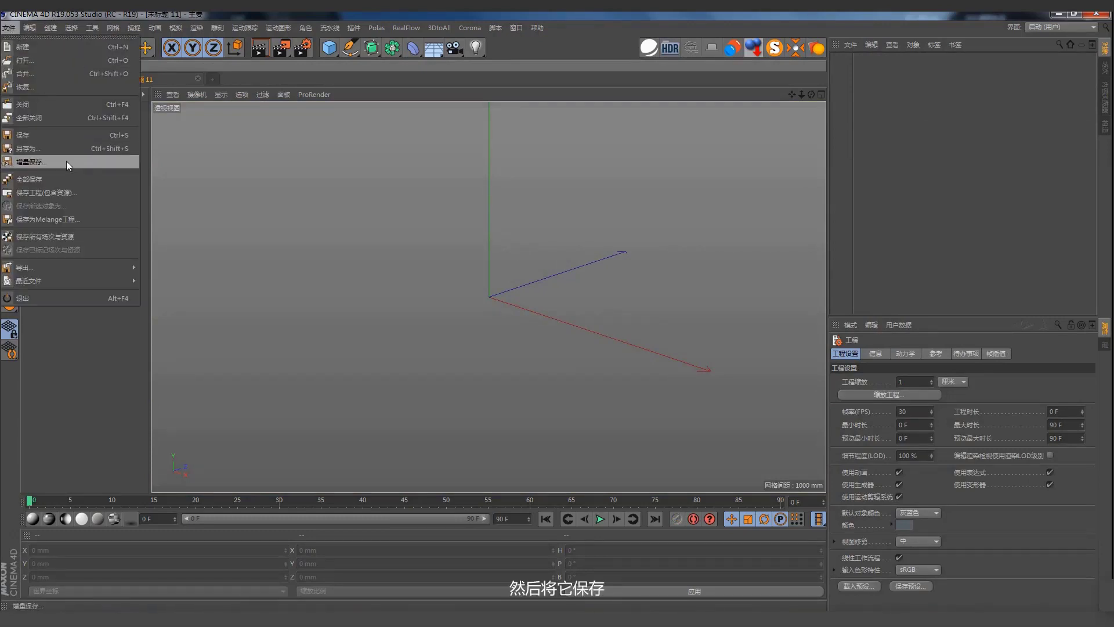
left_click(52, 151)
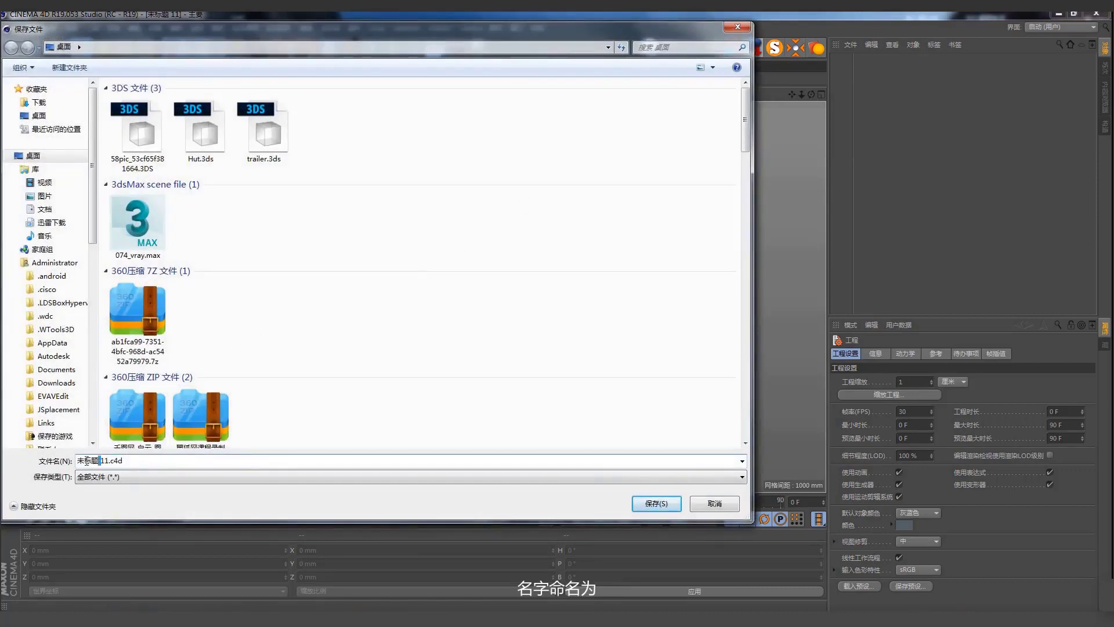
type("jiao")
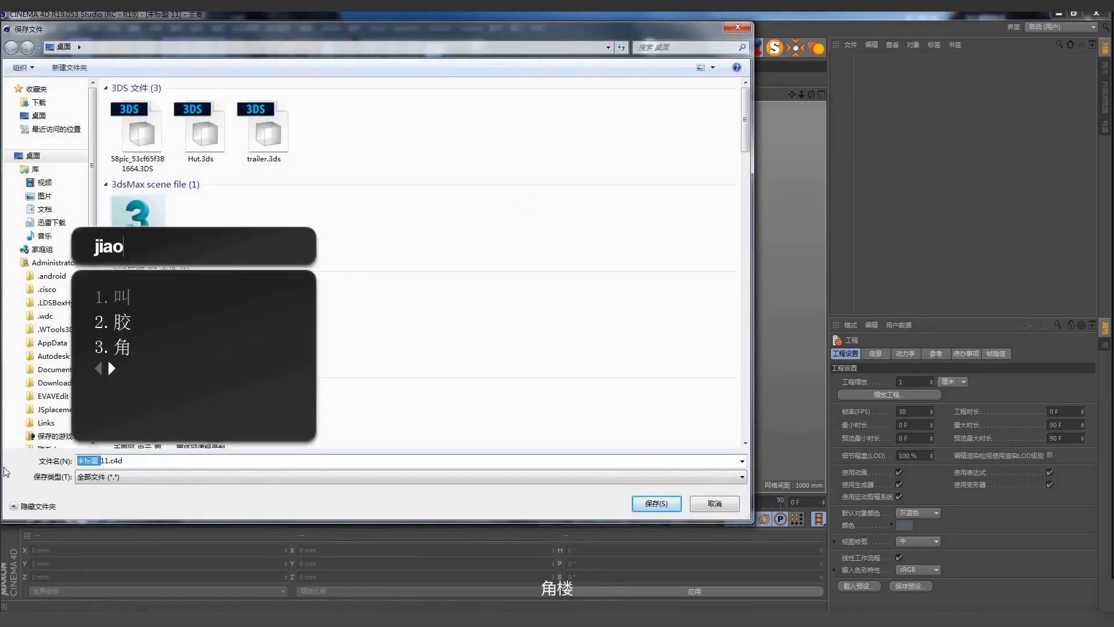
type("le")
key("BackSpace")
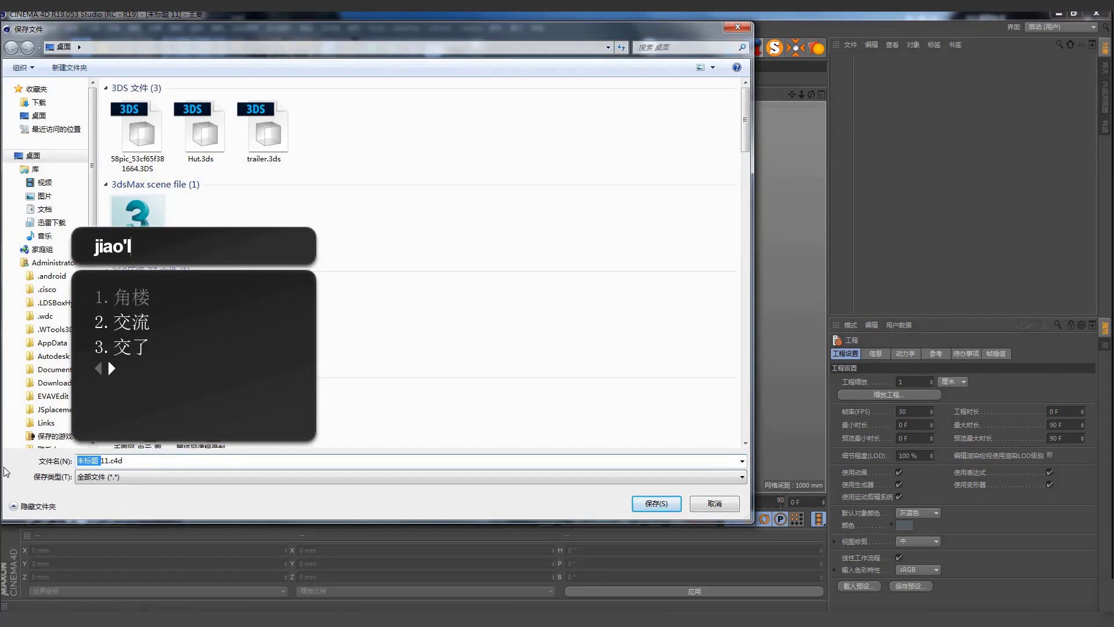
key("space")
key("Return")
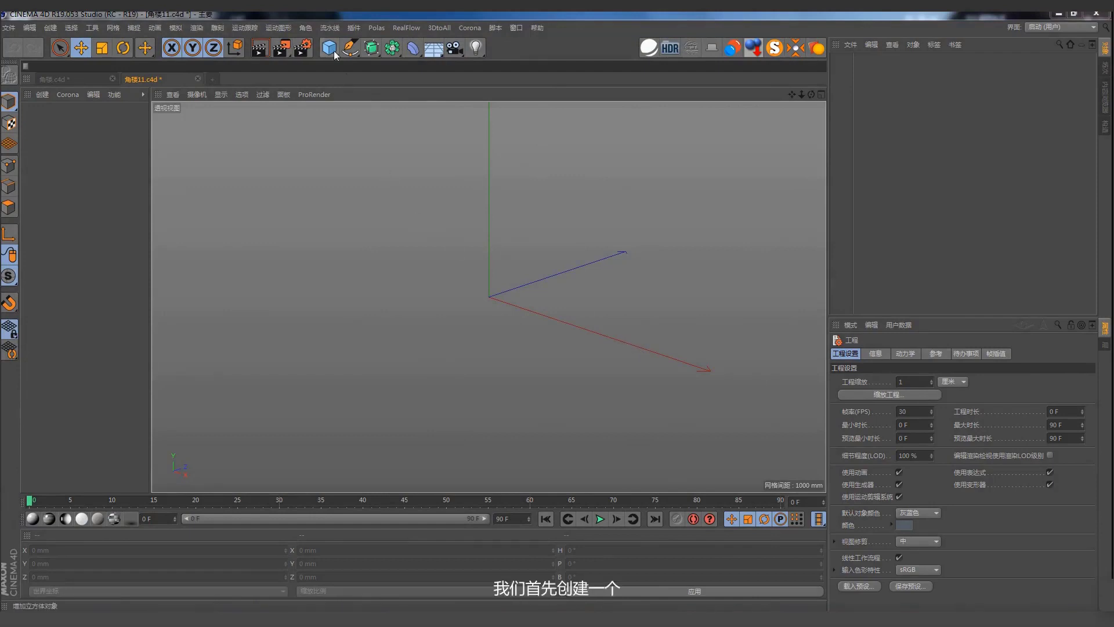
- Add a 1000 mm gem and Ctrl-drag copies into a row of 宝石, 宝石.1, 宝石.2
mouse_move(329, 47)
left_mouse_down()
mouse_move(410, 86)
mouse_move(404, 126)
left_mouse_up()
mouse_move(577, 343)
left_mouse_down("alt")
mouse_move(437, 280)
mouse_move(442, 270)
mouse_move(565, 285)
left_mouse_up("alt")
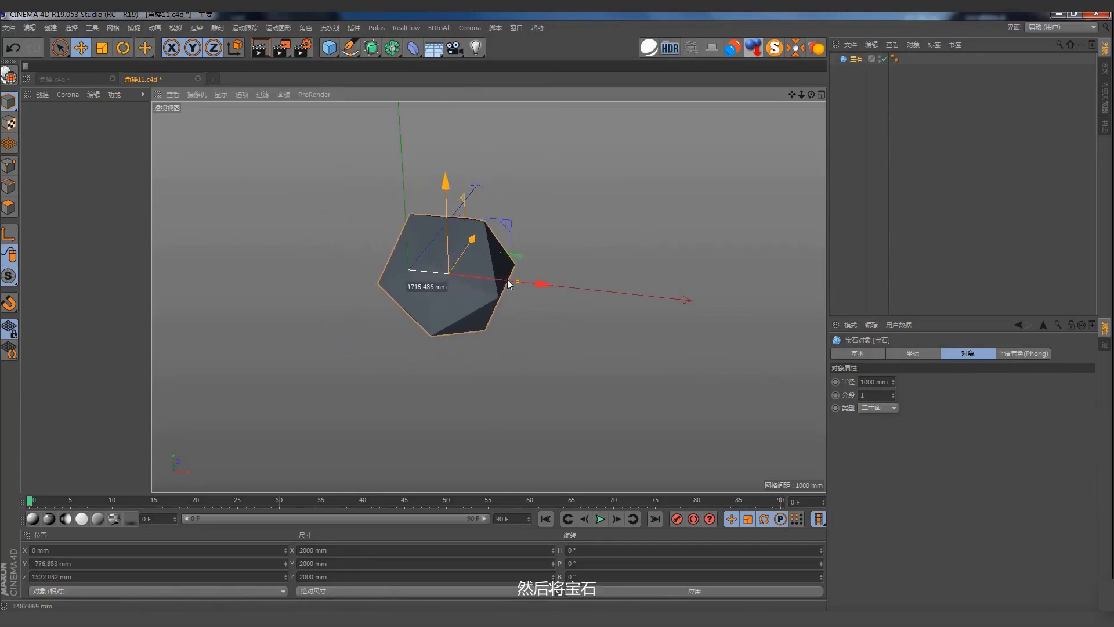
key("ctrl+z")
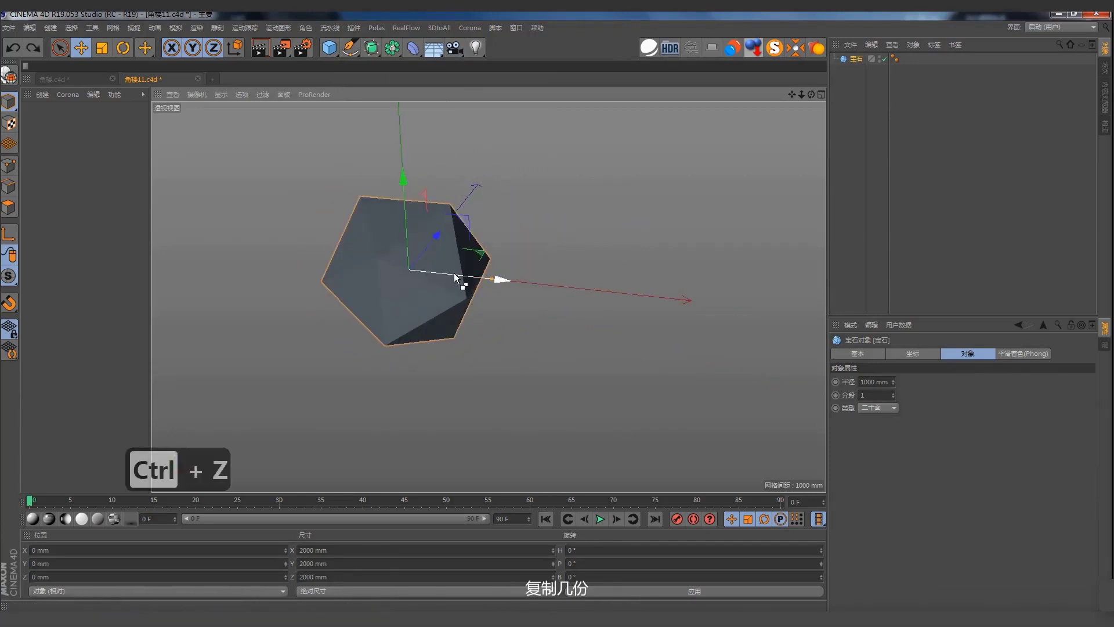
left_click_drag(444, 268, 775, 307, "ctrl")
scroll(431, 305, "down", 3)
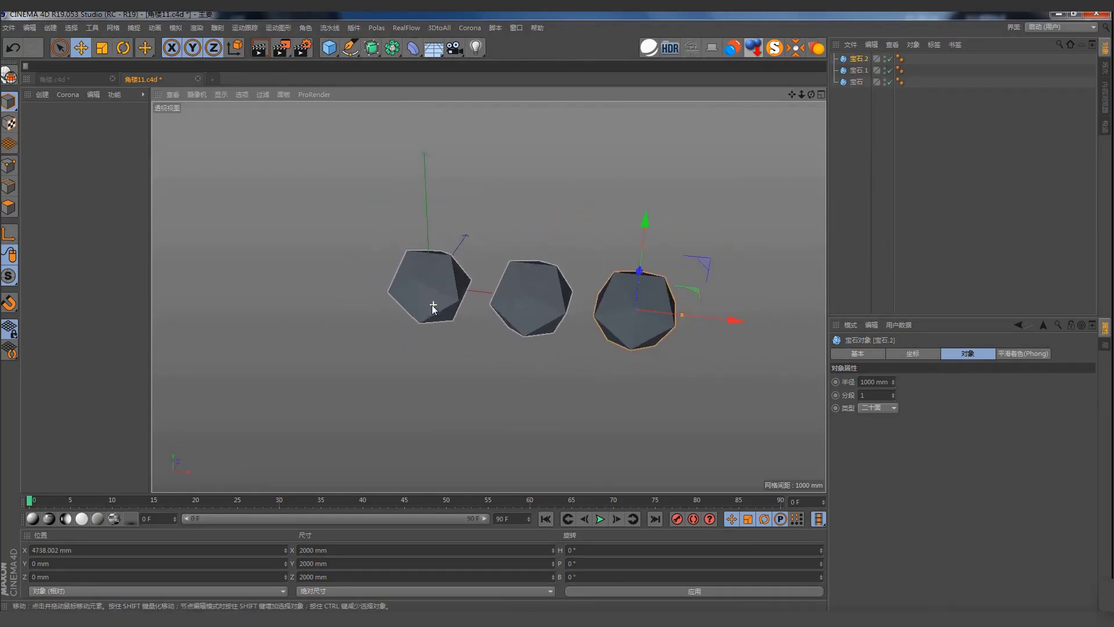
left_click(764, 228)
scroll(628, 315, "up", 3)
scroll(594, 301, "up", 2)
mouse_move(593, 302)
left_mouse_down("alt")
mouse_move(444, 284)
mouse_move(373, 227)
left_mouse_up("alt")
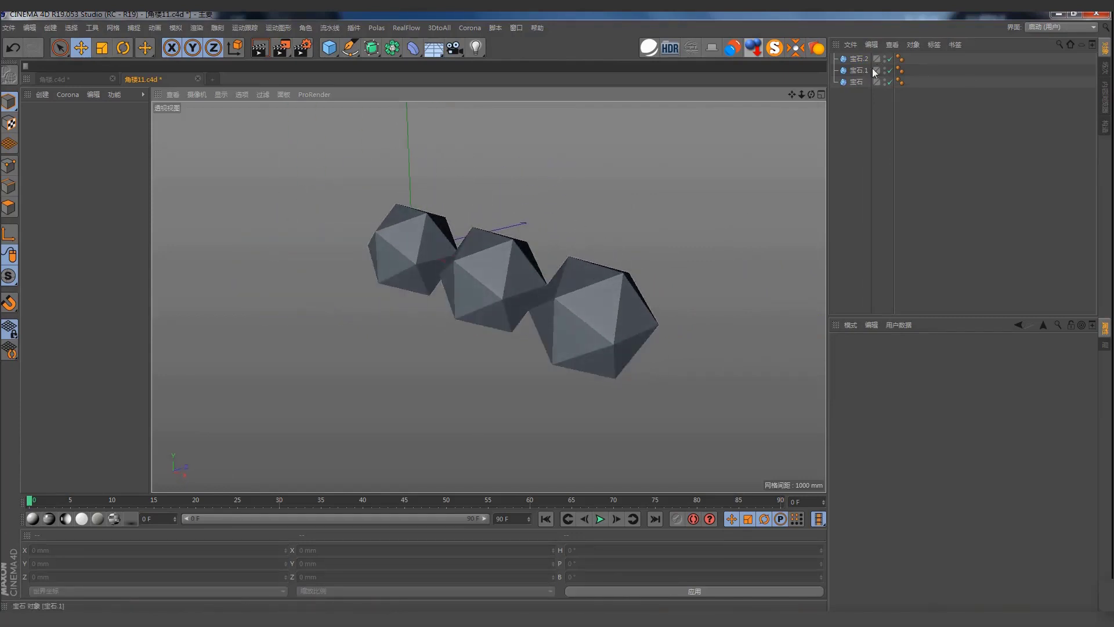
- Change the gem type of 宝石.2 and 宝石.1 to 十二面 (Dodecahedron)
left_click(586, 335)
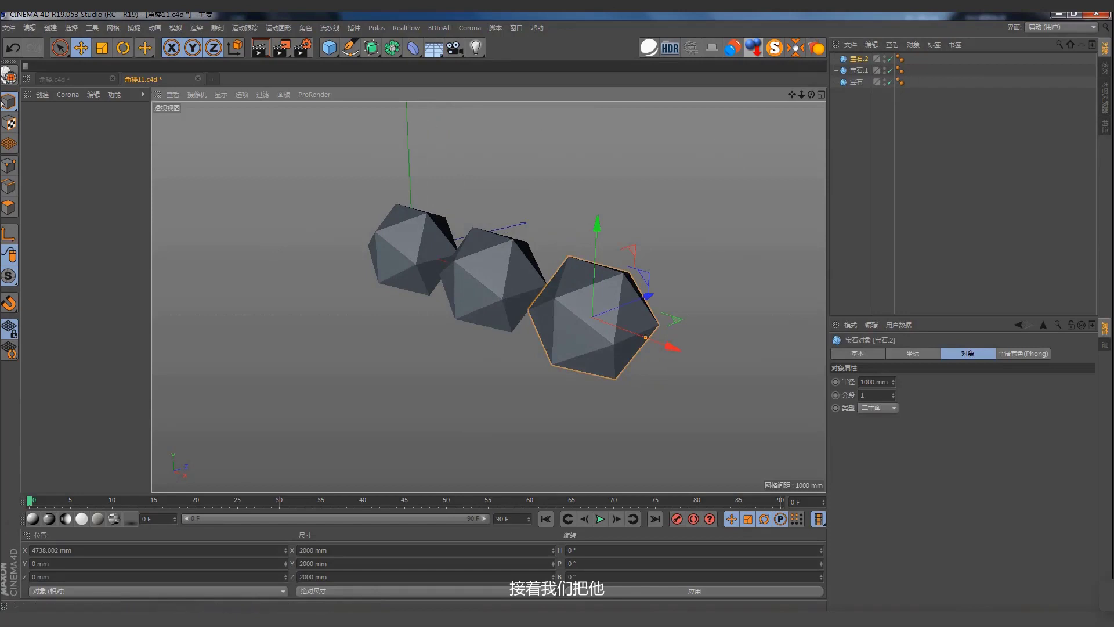
left_click(885, 408)
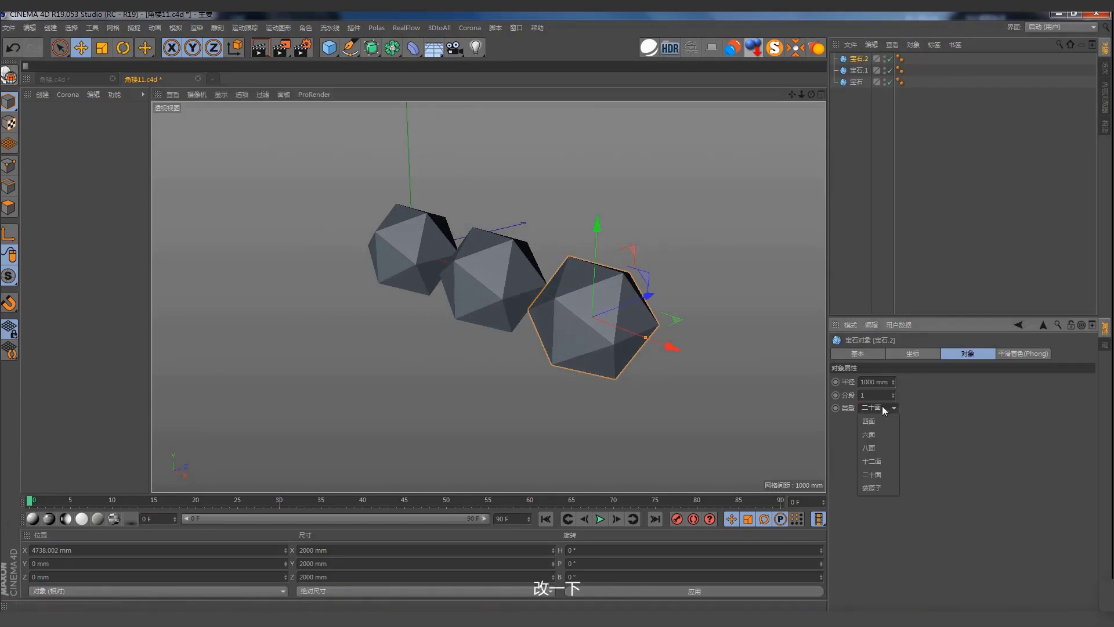
left_click(886, 460)
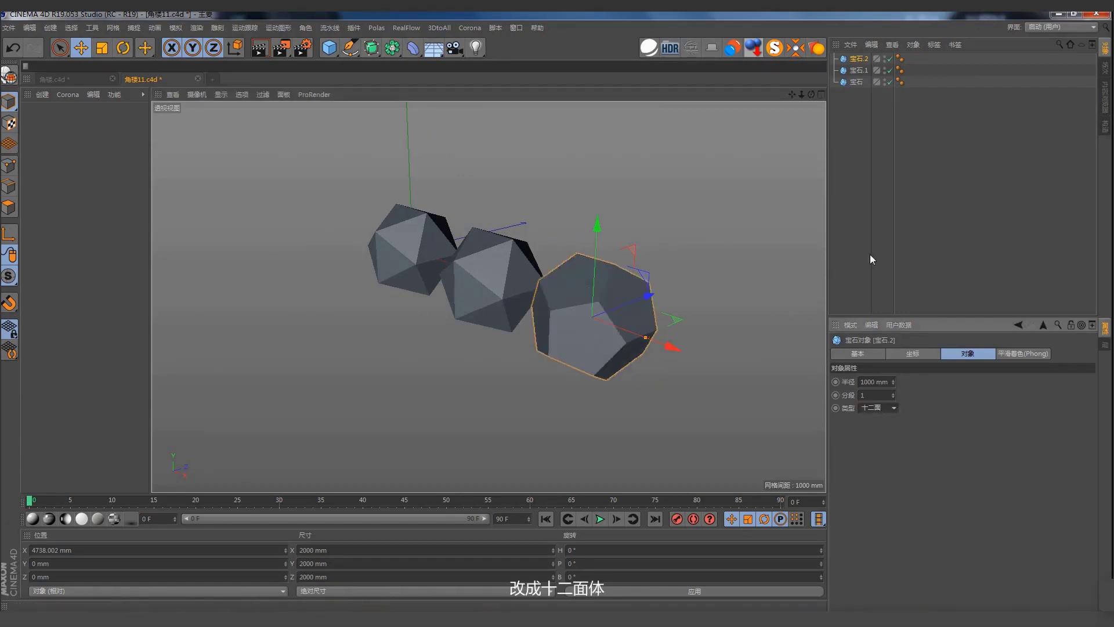
left_click(859, 72)
left_click(876, 409)
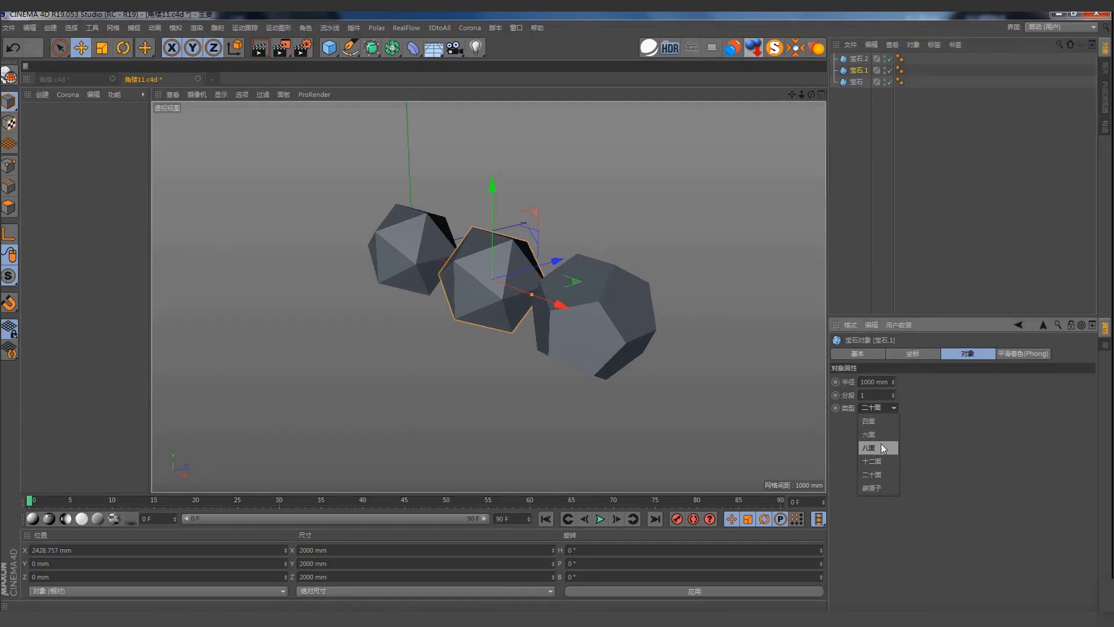
left_click(884, 484)
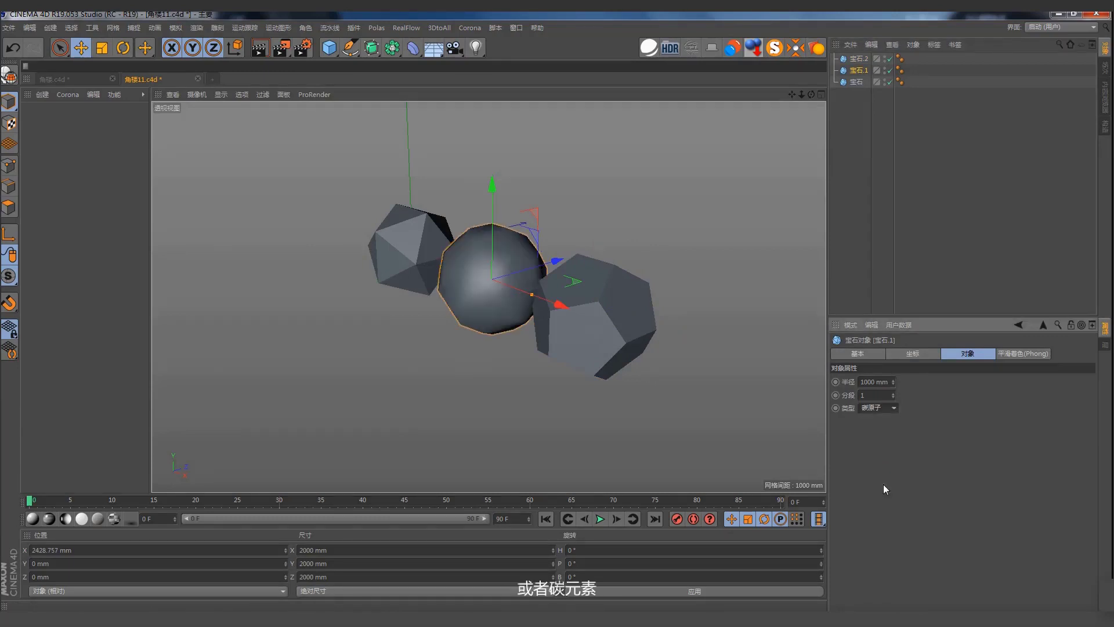
left_click(878, 408)
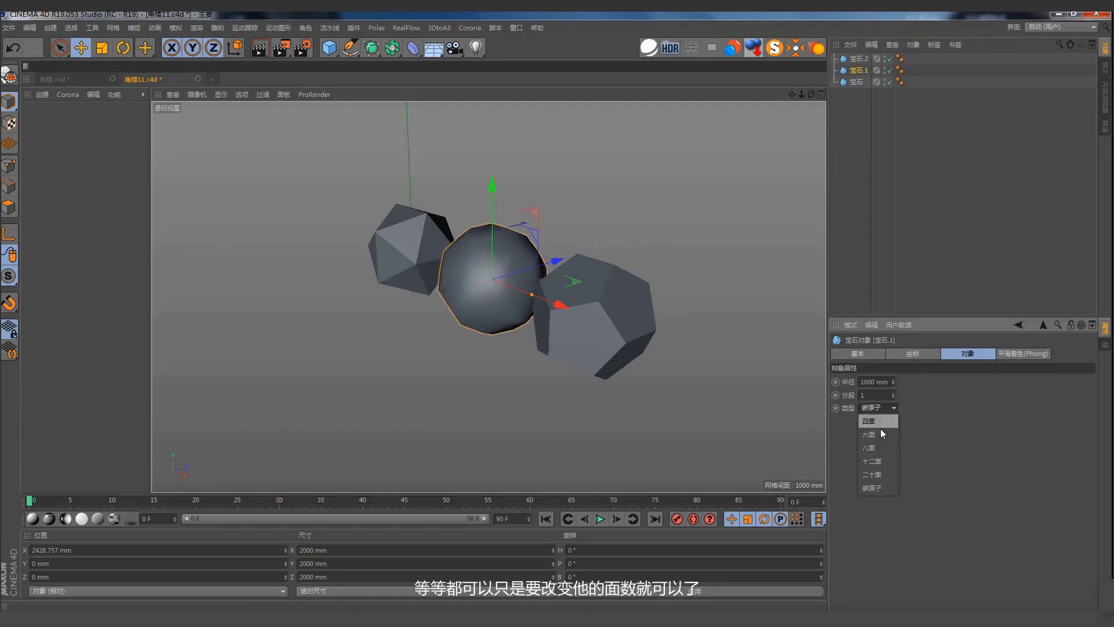
left_click(880, 462)
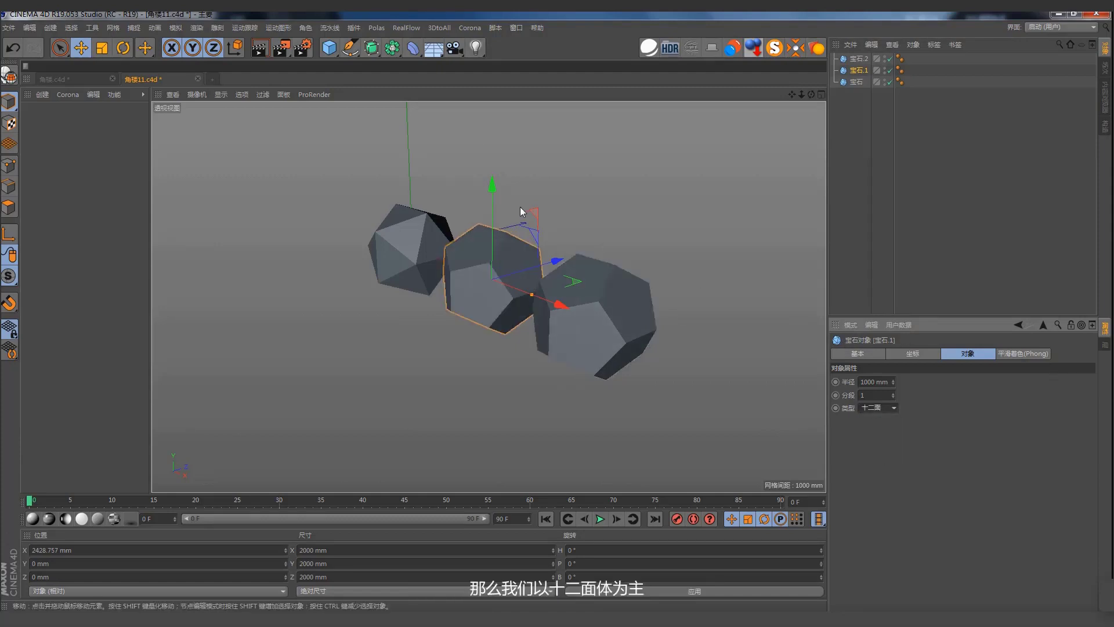
- Select the left gem 宝石 and switch to the Scale tool
mouse_move(520, 207)
left_mouse_down("alt")
mouse_move(593, 210)
mouse_move(500, 246)
mouse_move(508, 274)
left_mouse_up("alt")
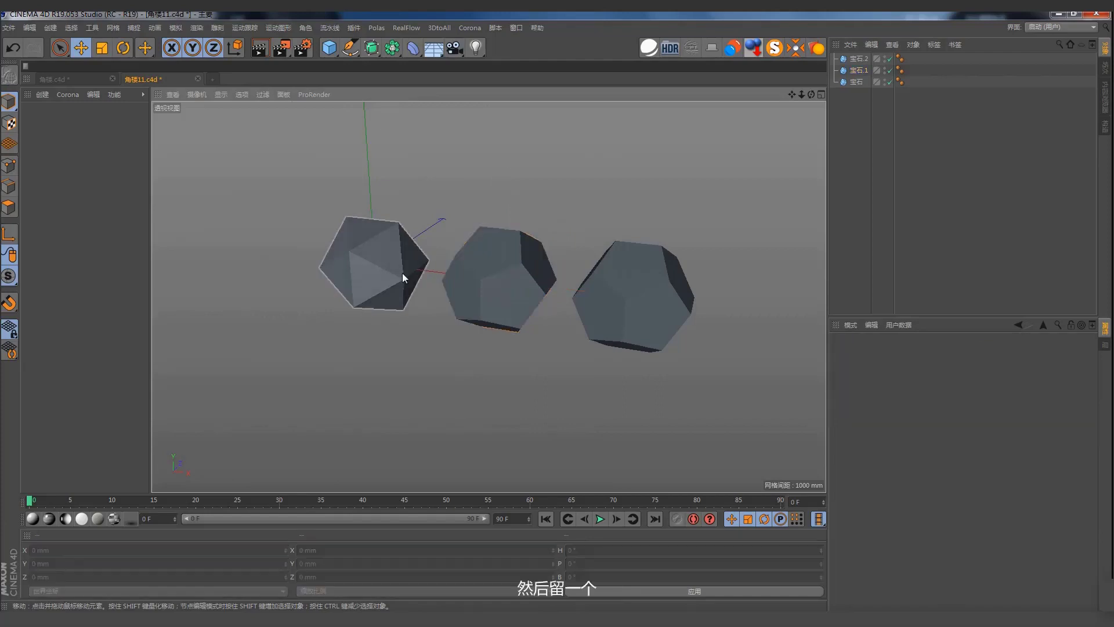
scroll(402, 273, "up", 3)
left_click(389, 245)
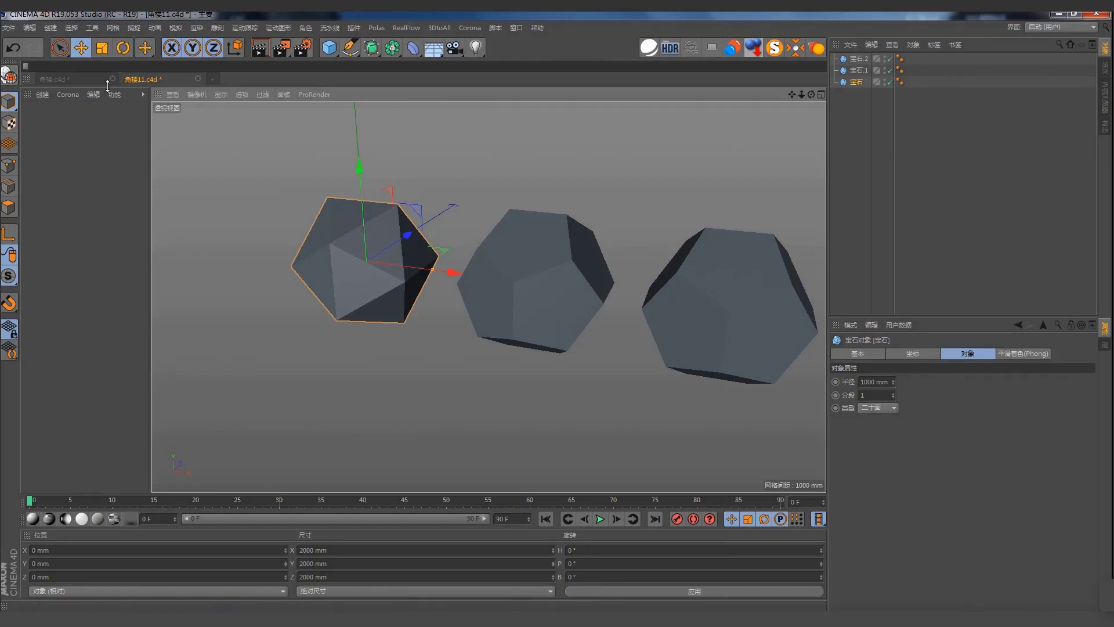
left_click(101, 47)
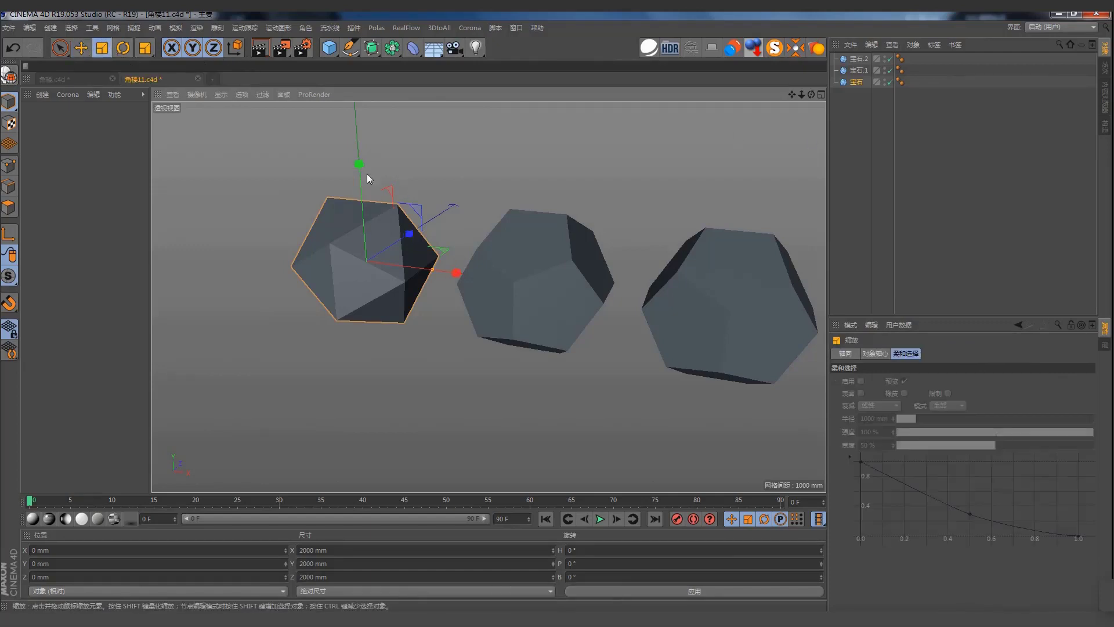
- Rescale the left gem, make it editable, and flatten it along its height
left_click_drag(360, 168, 360, 201)
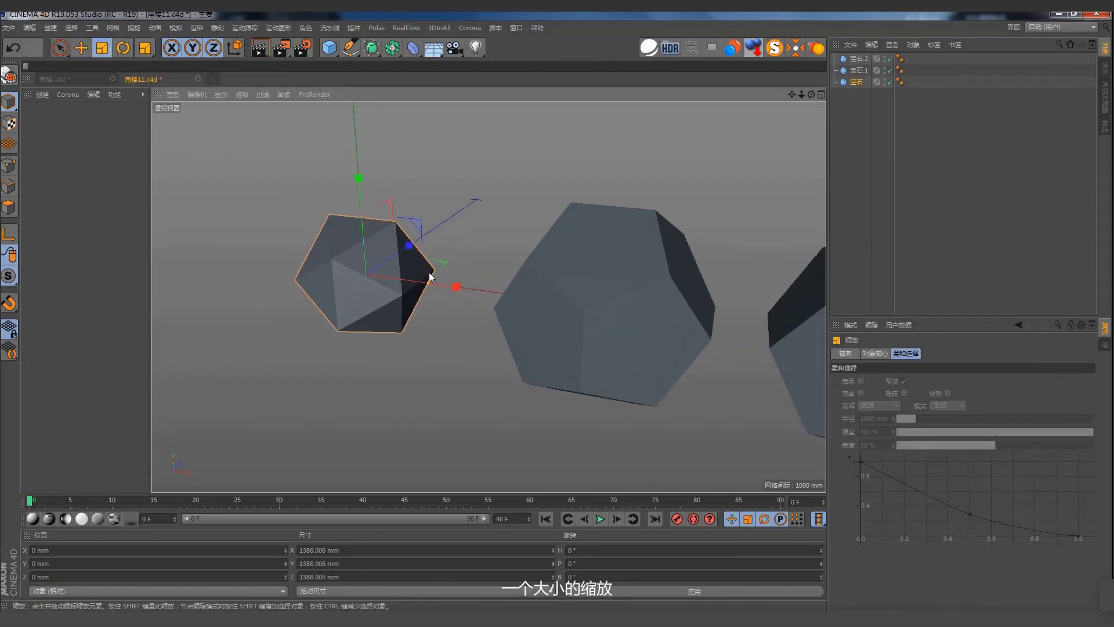
left_click_drag(433, 281, 458, 286)
mouse_move(392, 307)
left_mouse_down("alt")
mouse_move(330, 328)
mouse_move(374, 313)
mouse_move(364, 309)
mouse_move(398, 274)
left_mouse_up("alt")
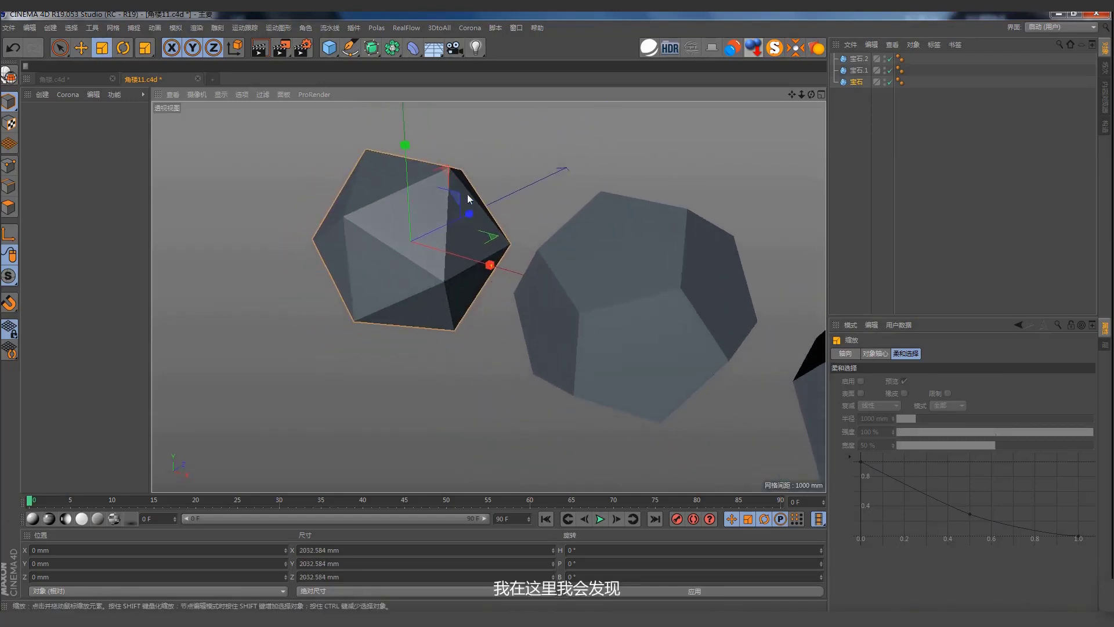
mouse_move(468, 194)
left_mouse_down("alt")
mouse_move(449, 181)
mouse_move(475, 173)
mouse_move(443, 198)
mouse_move(461, 189)
left_mouse_up("alt")
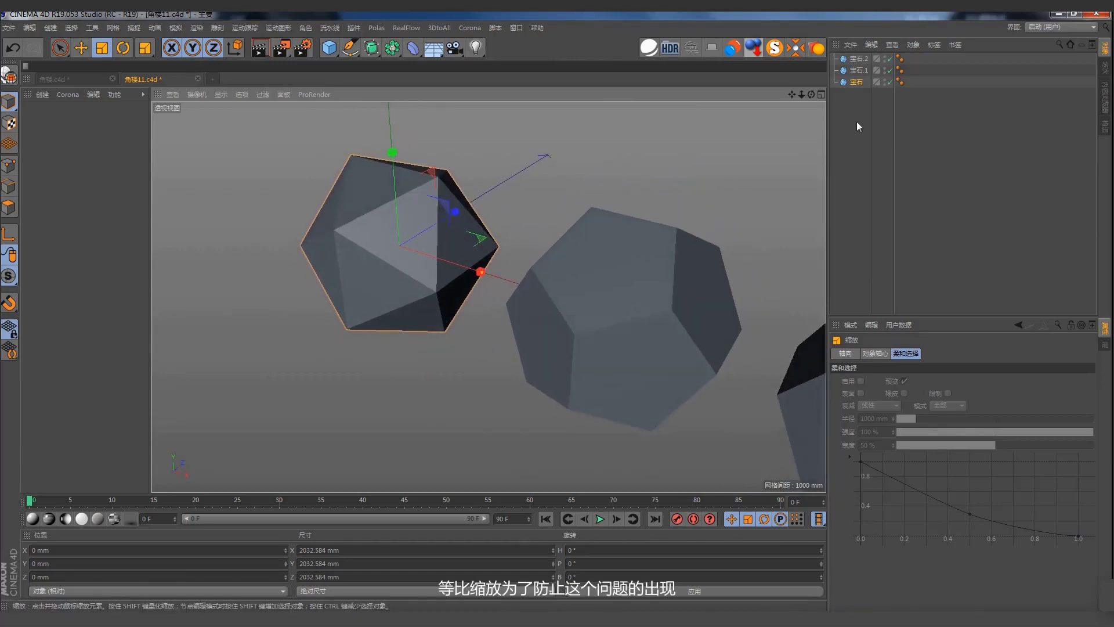
left_click(9, 80)
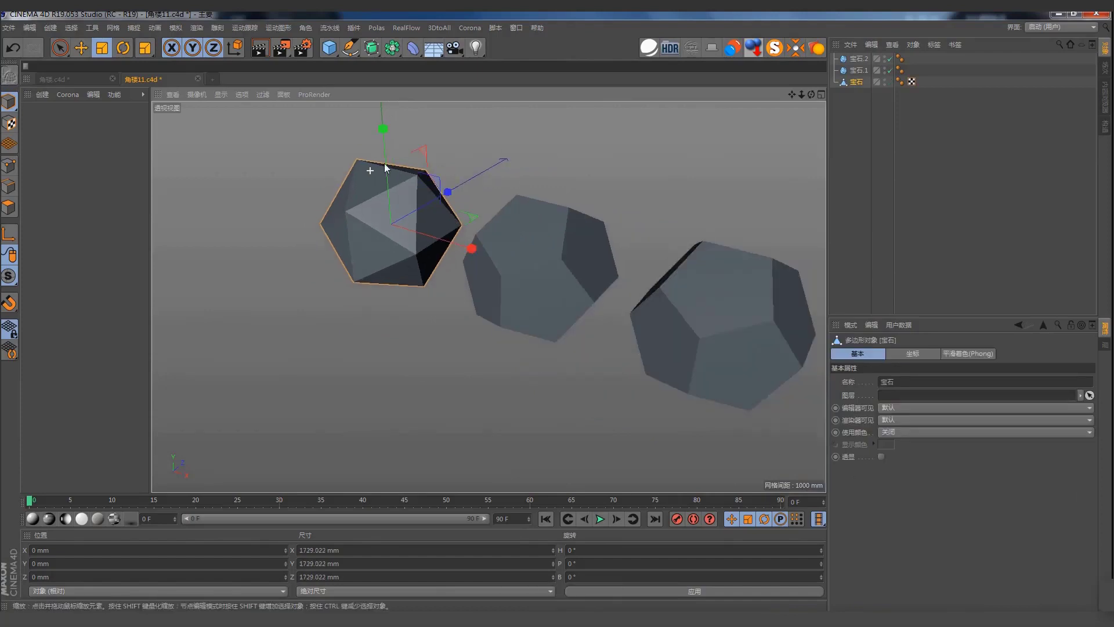
scroll(380, 151, "down", 2)
mouse_move(381, 124)
left_mouse_down()
mouse_move(381, 161)
mouse_move(476, 174)
mouse_move(468, 198)
left_mouse_up()
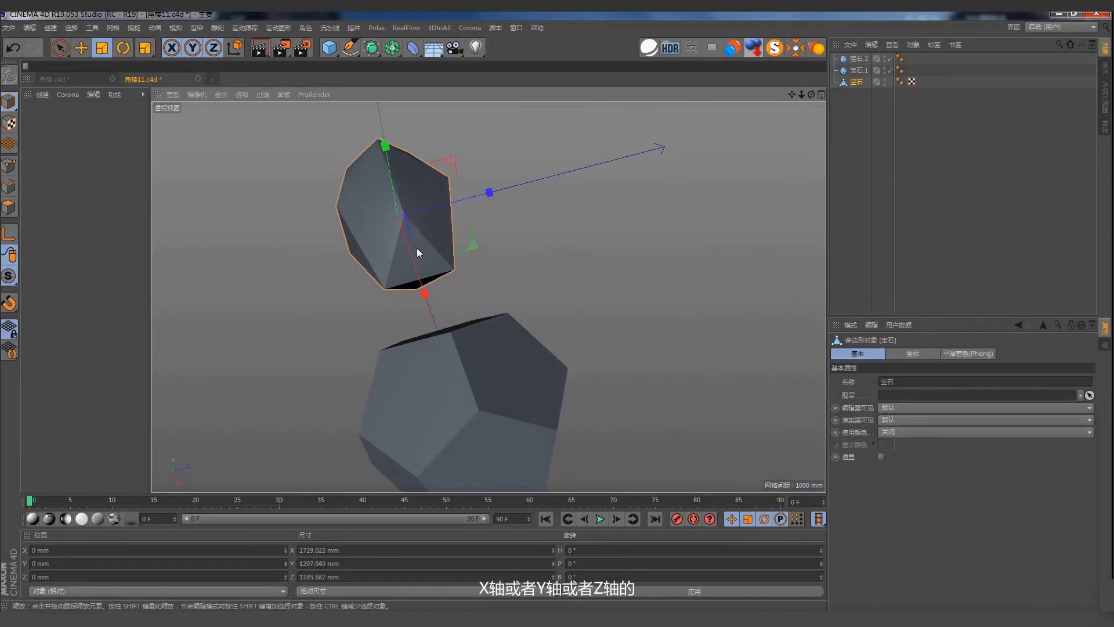
- In point mode, move individual vertices of the left gem into a lopsided shape
left_click_drag(423, 249, 557, 174, "alt")
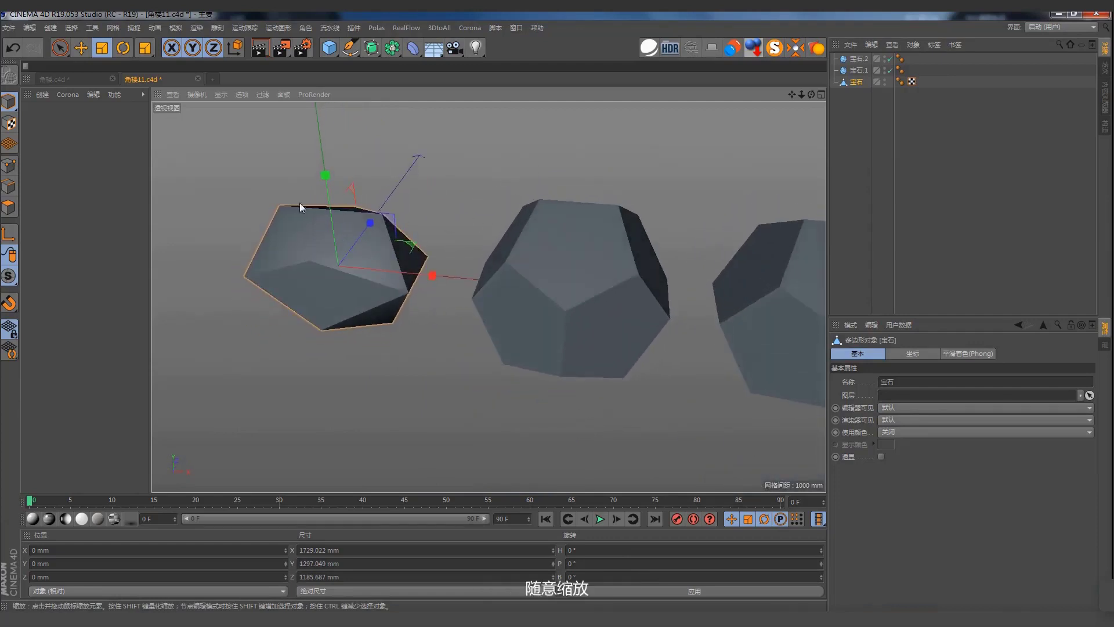
key("Return")
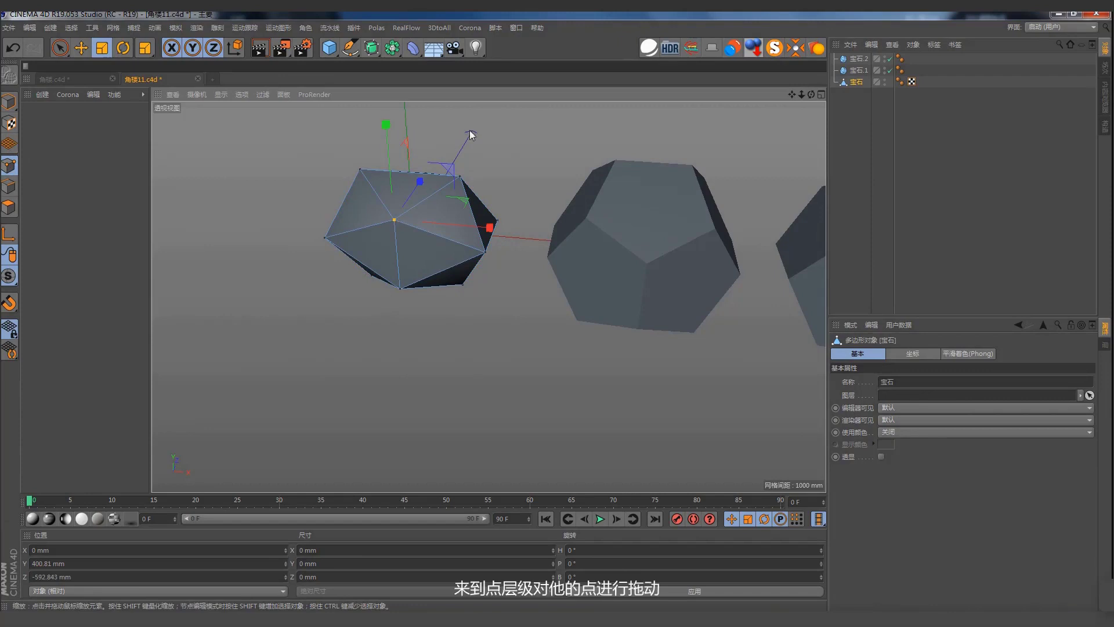
mouse_move(397, 224)
left_mouse_down("alt")
mouse_move(394, 167)
mouse_move(415, 191)
mouse_move(432, 177)
mouse_move(300, 201)
mouse_move(410, 256)
mouse_move(384, 301)
mouse_move(455, 257)
mouse_move(525, 276)
mouse_move(528, 209)
mouse_move(526, 242)
left_mouse_up("alt")
key("e")
left_click(372, 203)
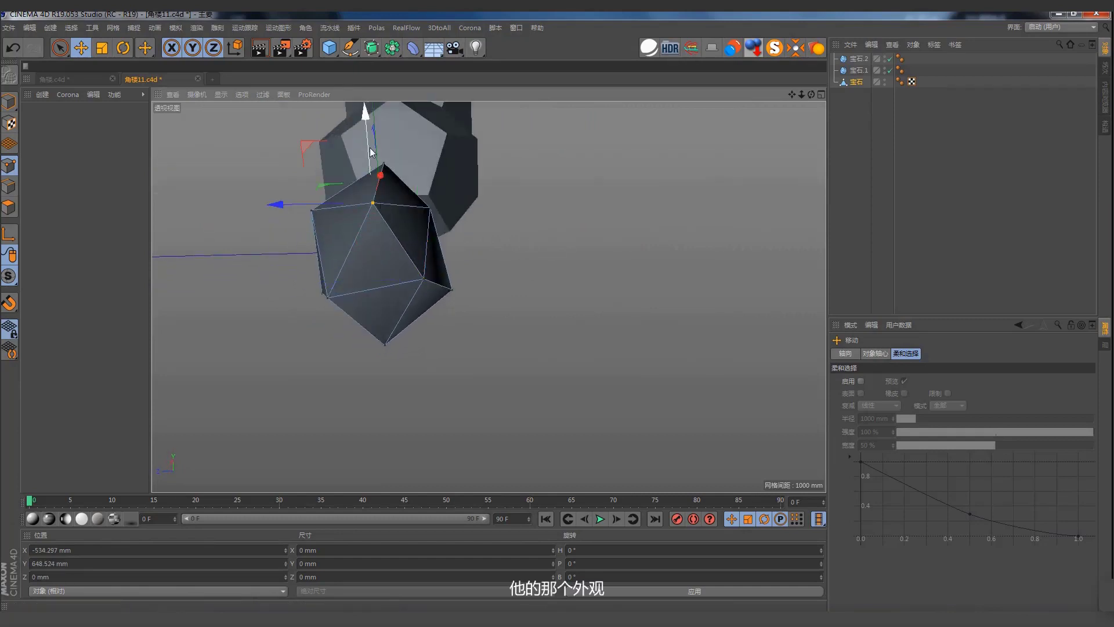
left_click_drag(373, 208, 488, 291, "alt")
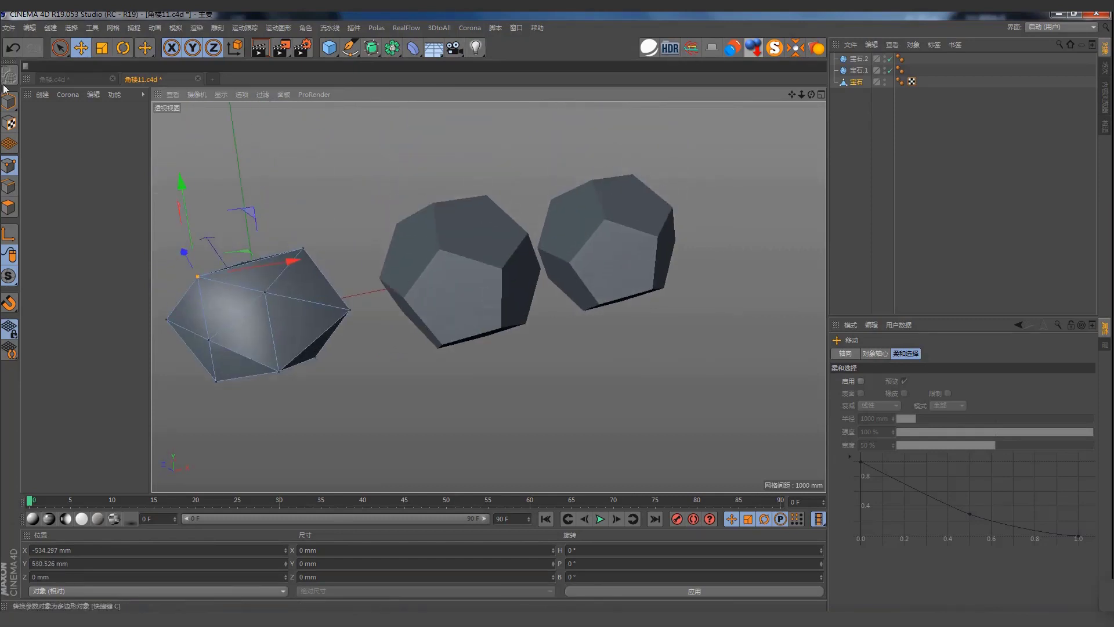
- Make 宝石.1 editable, squash it vertically and stretch it wider along X and depth
left_click(502, 253)
left_click(11, 80)
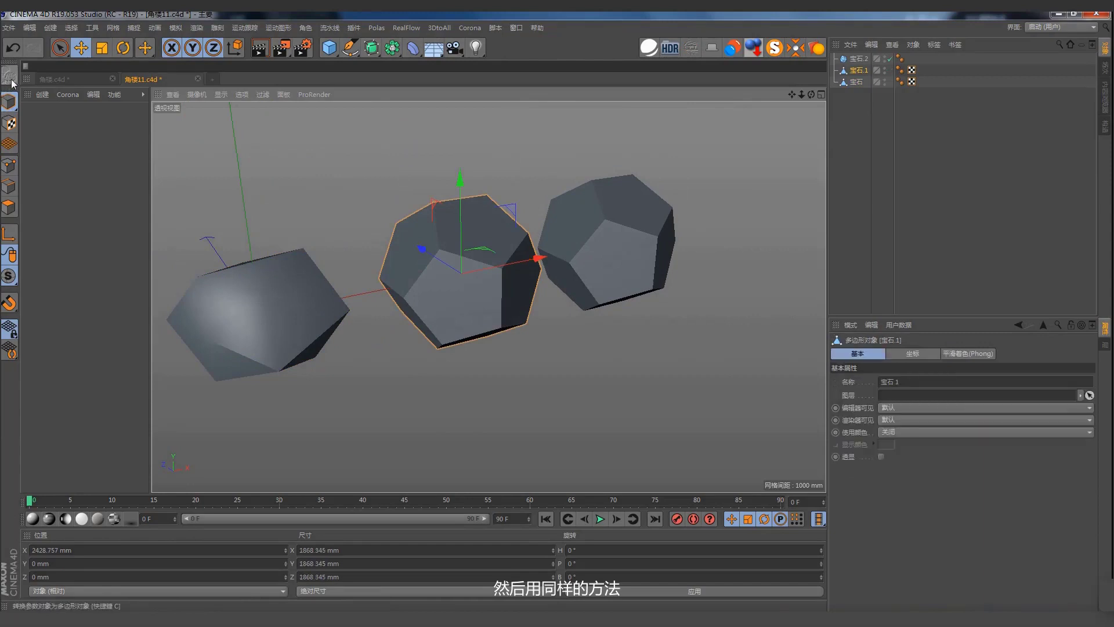
left_click(102, 50)
left_click_drag(460, 175, 460, 220)
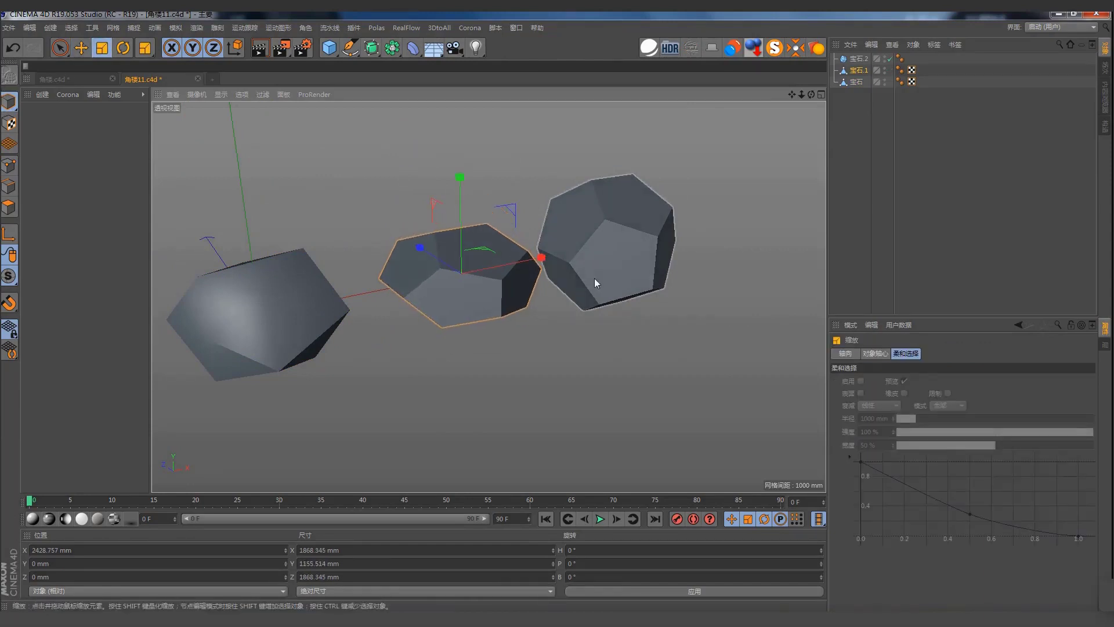
mouse_move(546, 261)
left_mouse_down()
mouse_move(578, 256)
mouse_move(618, 220)
mouse_move(485, 242)
mouse_move(462, 219)
left_mouse_up()
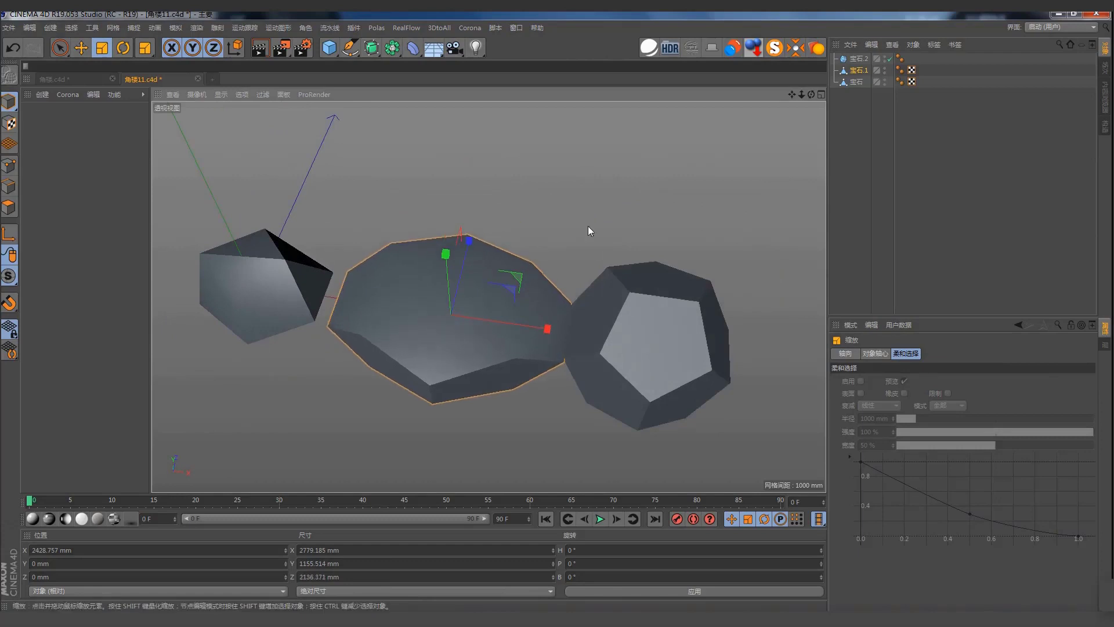
middle_click_drag(588, 225, 465, 197, "alt")
- Make 宝石.2 editable and scale it taller and narrower along X
left_click(464, 202)
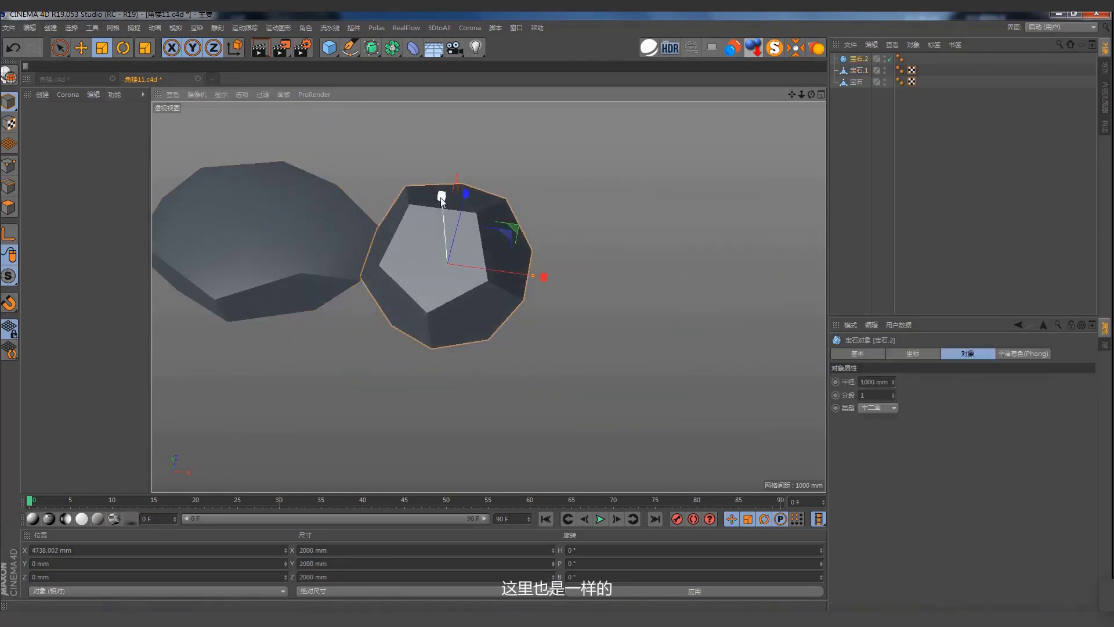
key("c")
mouse_move(442, 199)
left_mouse_down()
mouse_move(435, 168)
mouse_move(444, 166)
left_mouse_up()
mouse_move(545, 277)
left_mouse_down()
mouse_move(353, 291)
mouse_move(600, 263)
mouse_move(348, 273)
left_mouse_up()
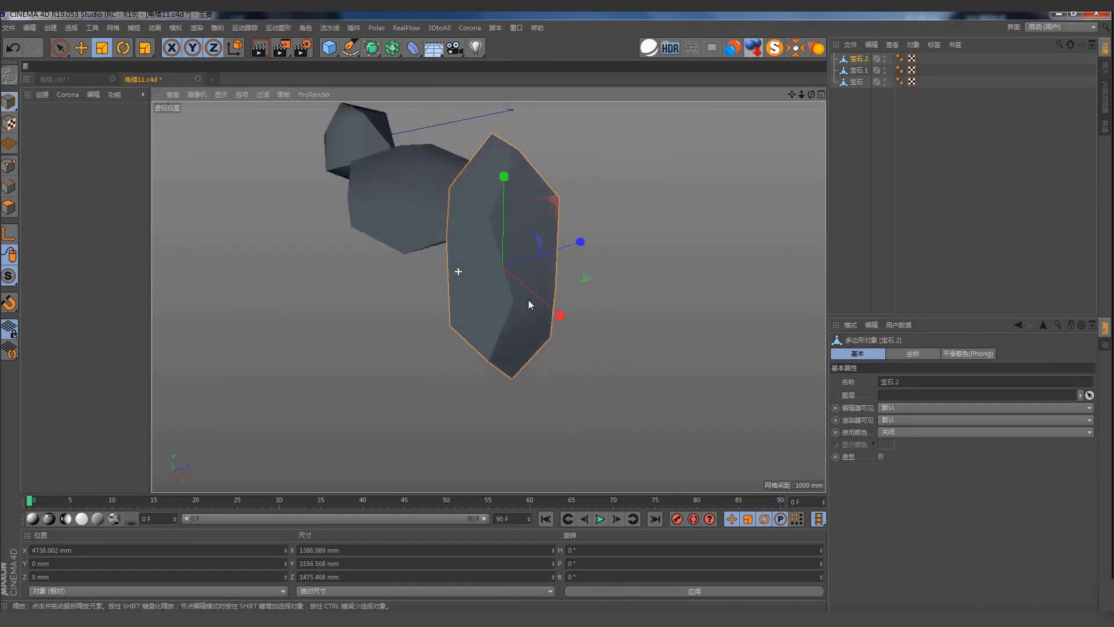
- Pull the right gem's top point down and shift another point sideways along X
left_click(6, 174)
key("e")
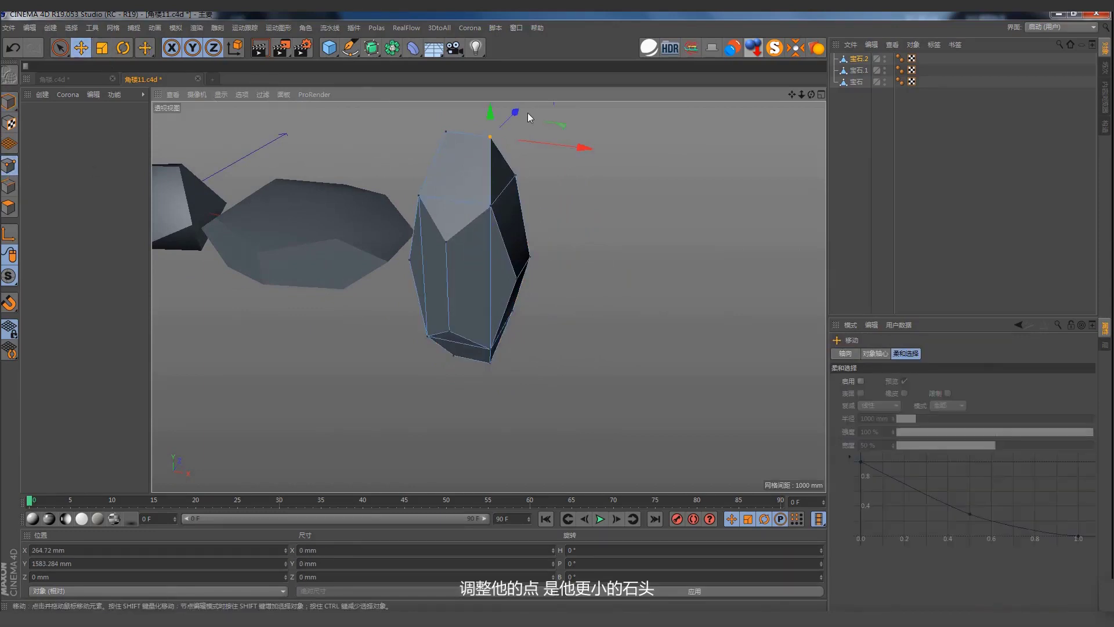
left_click_drag(491, 117, 545, 289)
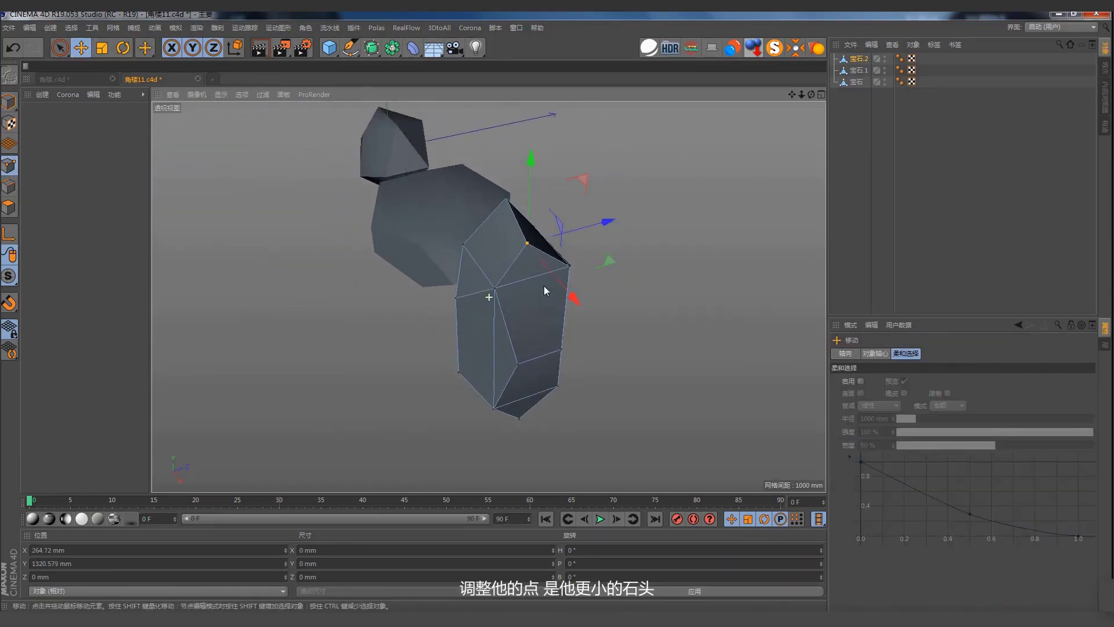
left_click(481, 288)
mouse_move(463, 338)
left_mouse_down("alt")
mouse_move(569, 321)
mouse_move(562, 300)
mouse_move(591, 257)
left_mouse_up("alt")
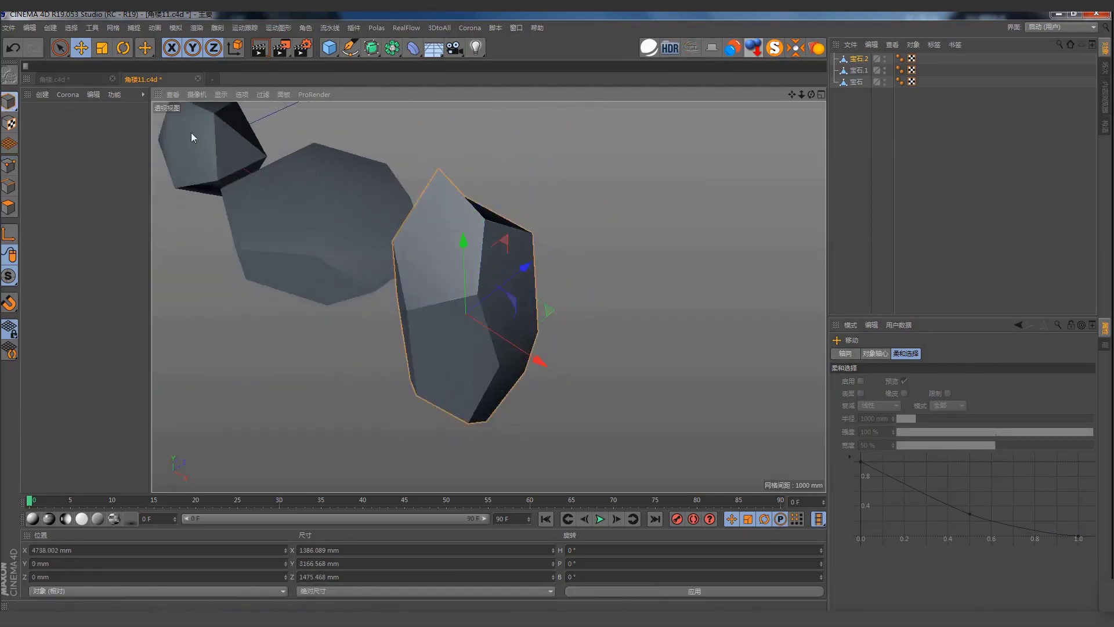
mouse_move(712, 234)
left_mouse_down("alt")
mouse_move(525, 213)
mouse_move(455, 171)
mouse_move(699, 169)
mouse_move(534, 249)
mouse_move(583, 228)
left_mouse_up("alt")
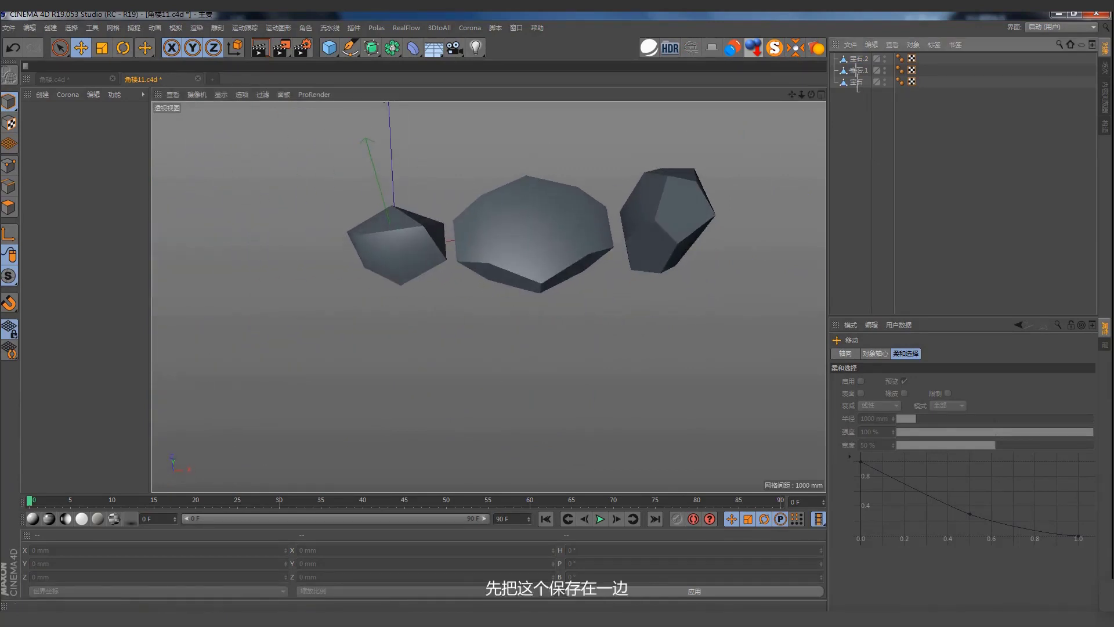
- Group the three selected gems under a new null with Alt+G
left_click_drag(861, 91, 848, 56)
right_click(854, 73)
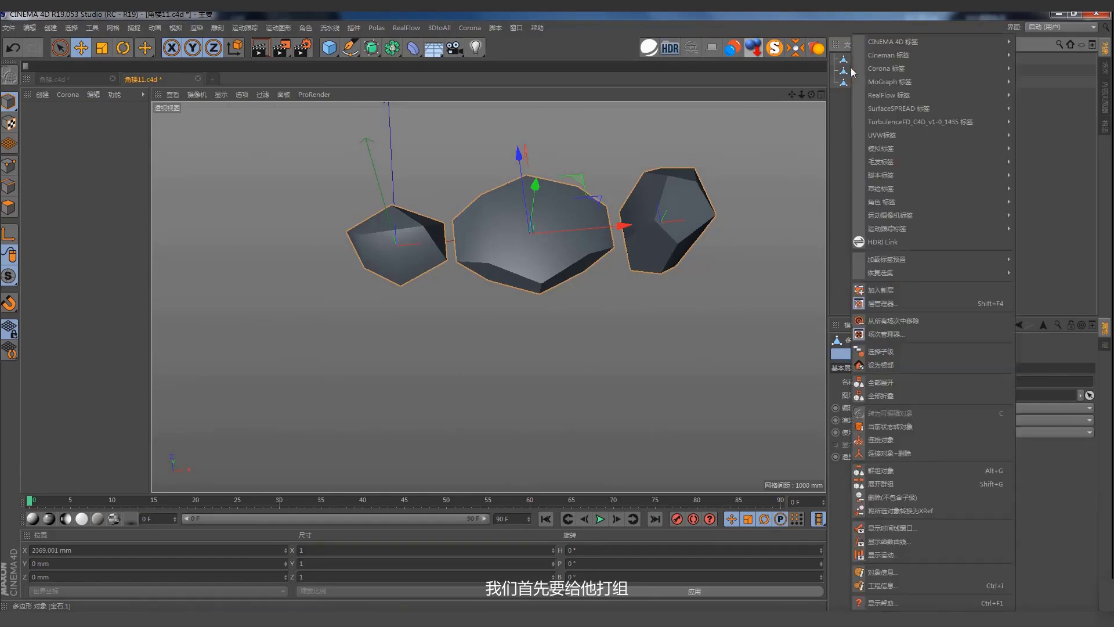
left_click(839, 207)
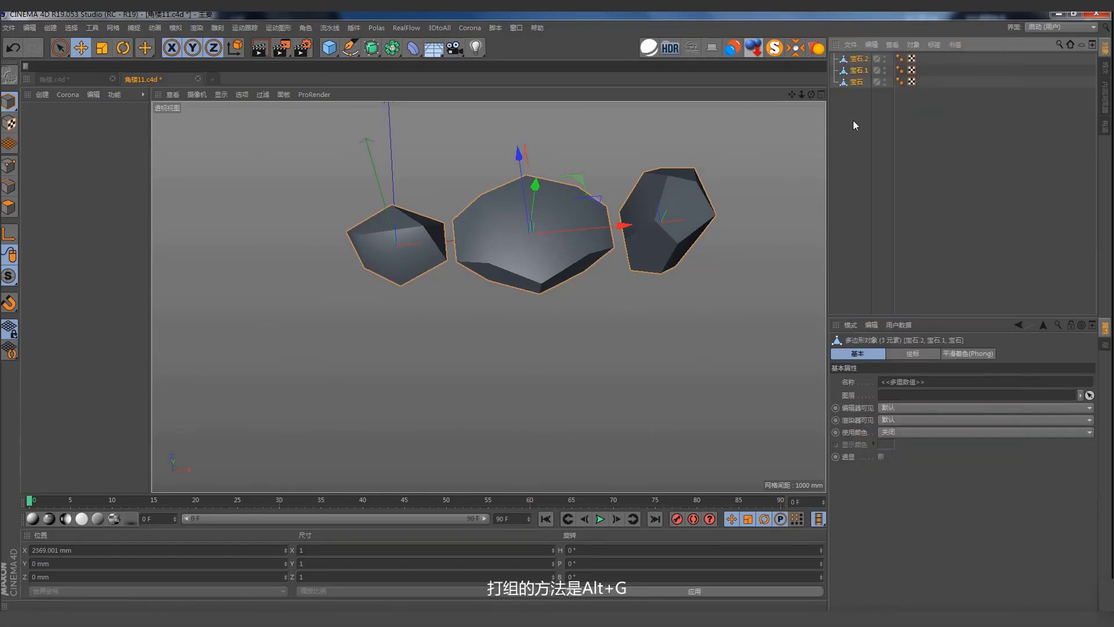
key("alt+g")
- Rename the new null to 石头, entered as pinyin 'shitou'
double_click(858, 59)
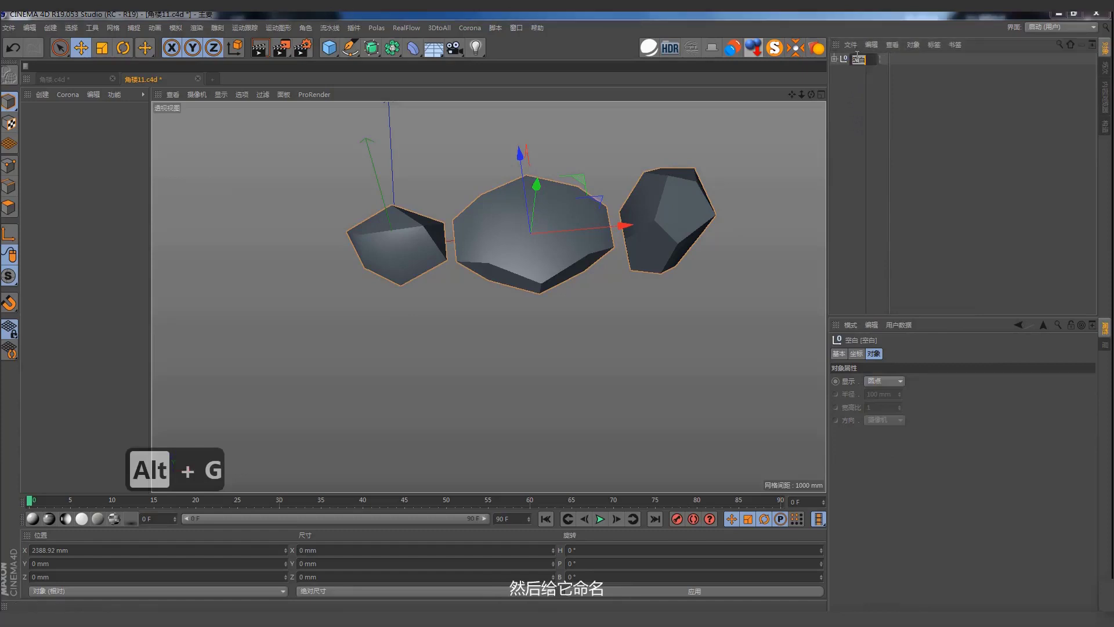
type("min")
key("BackSpace")
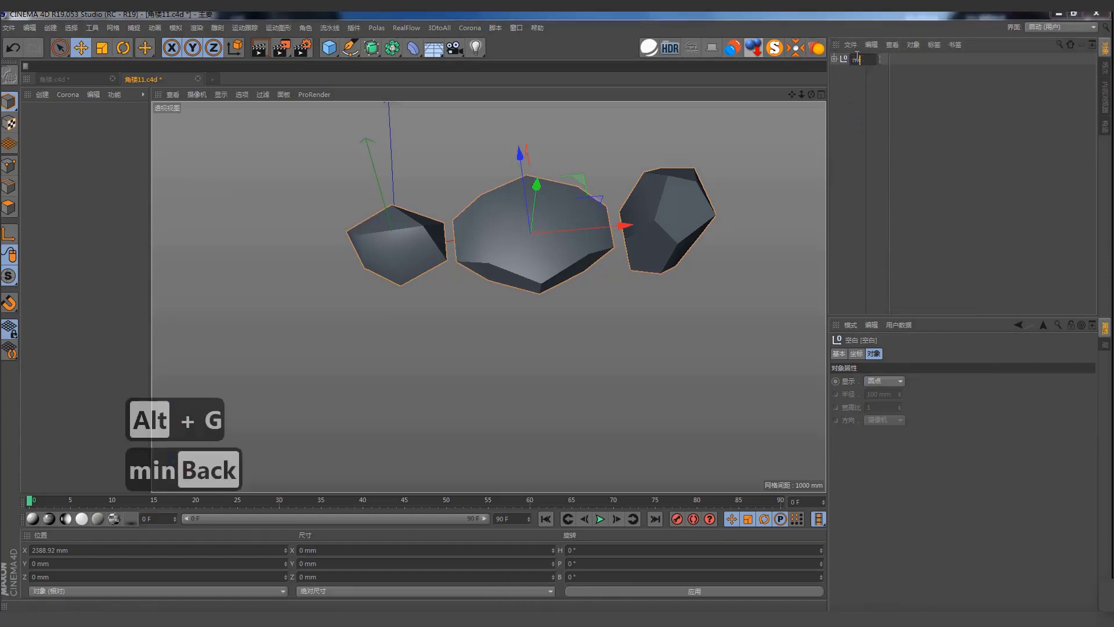
key("BackSpace")
key("BackSpace")
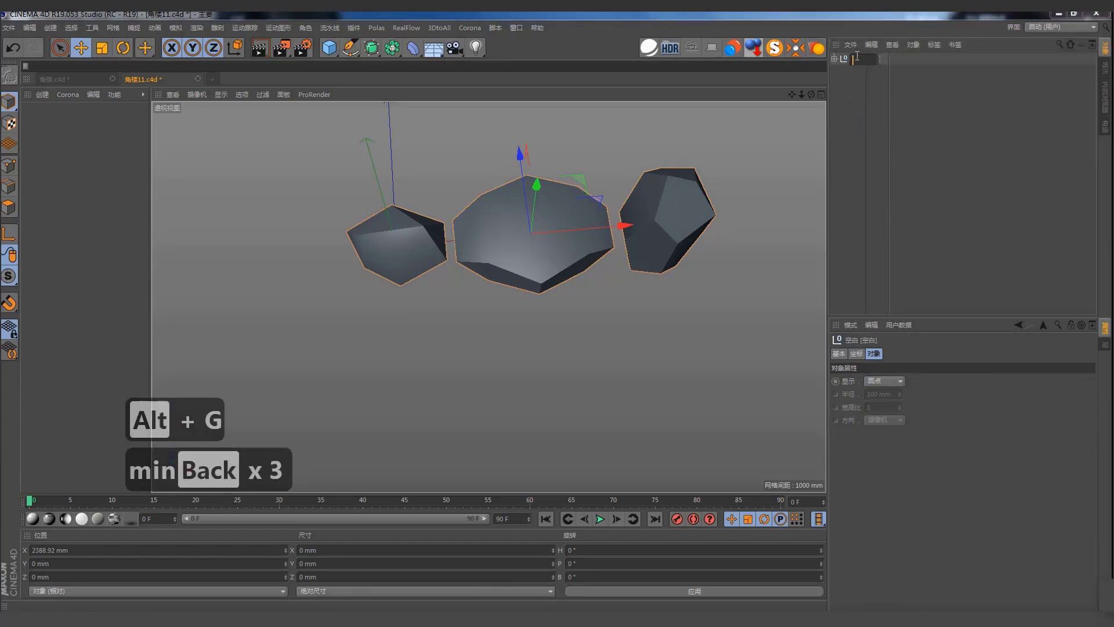
type("shi")
type("tou")
key("space")
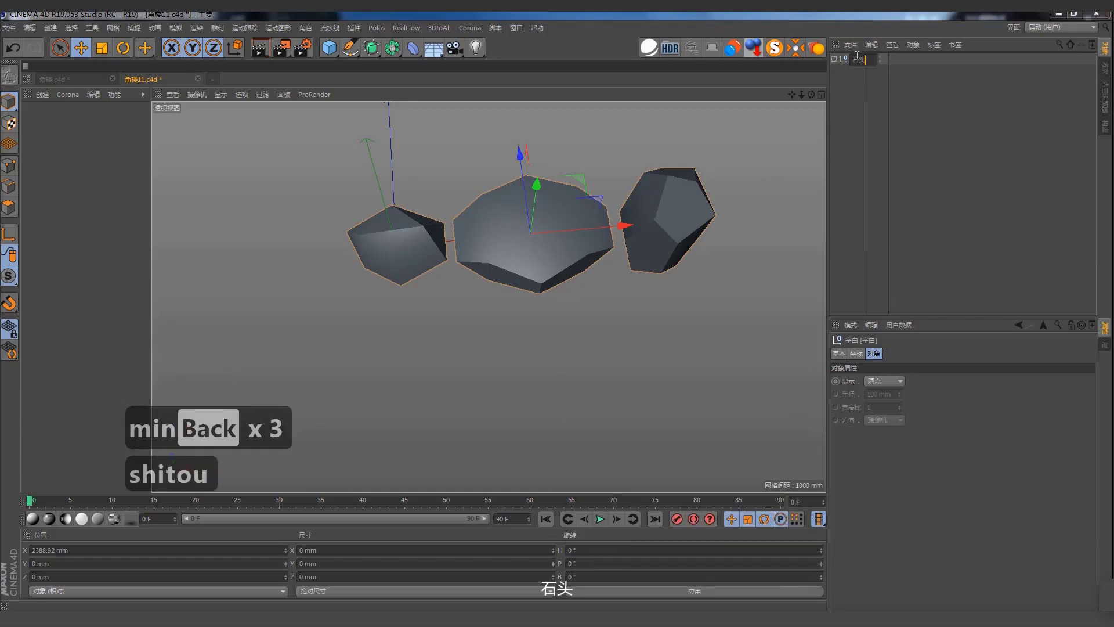
key("Return")
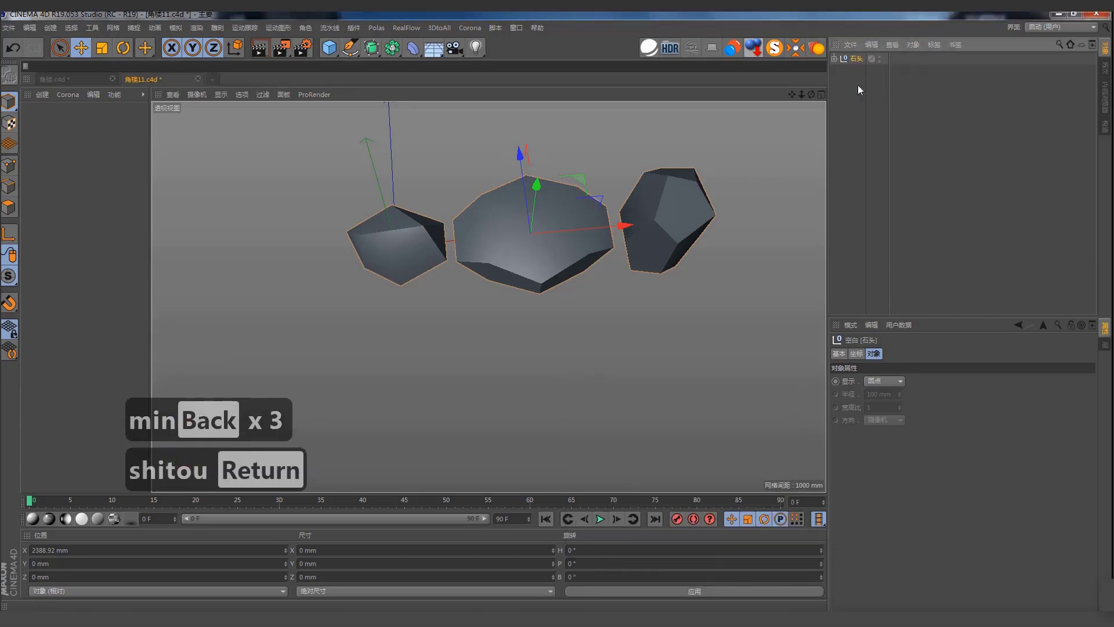
left_click(859, 85)
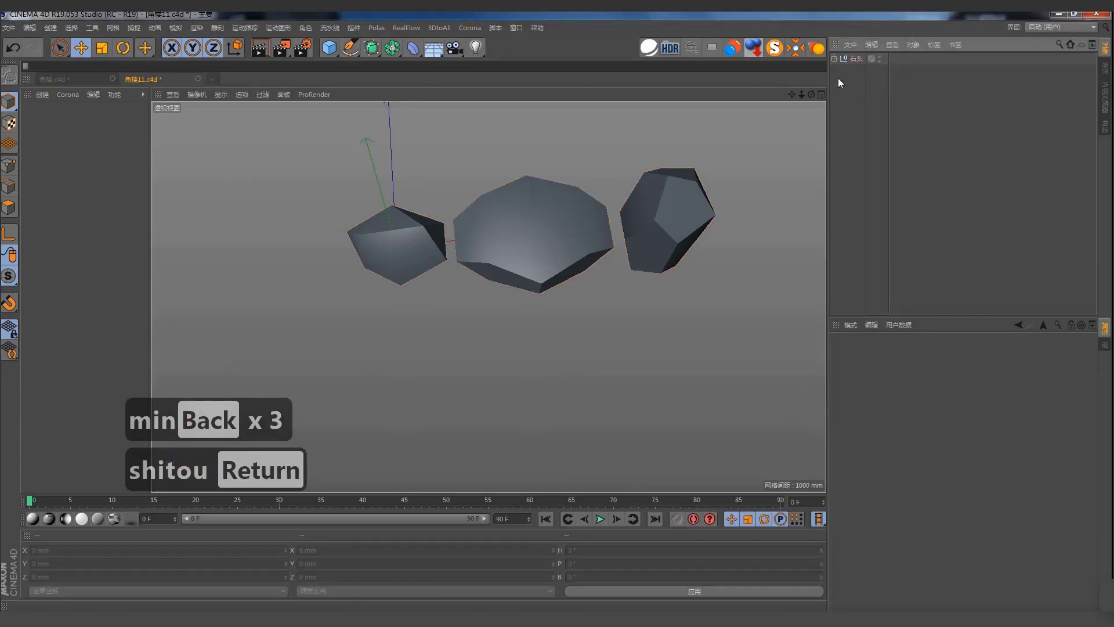
- Create a default white material and apply it to the 石头 group
double_click(82, 188)
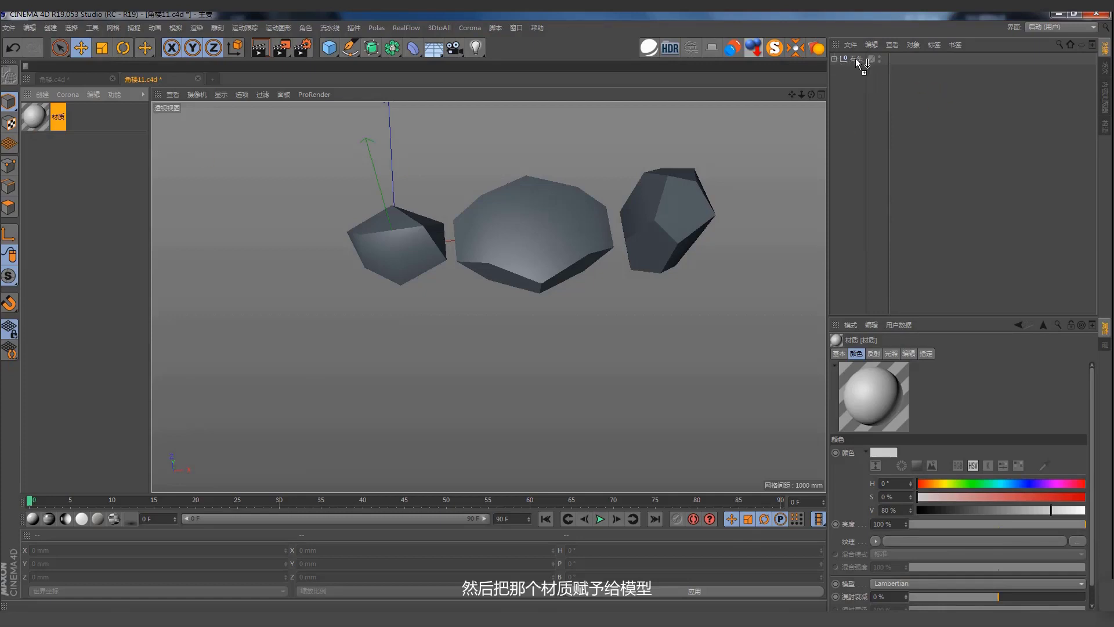
left_click_drag(859, 63, 857, 58)
left_click(834, 58)
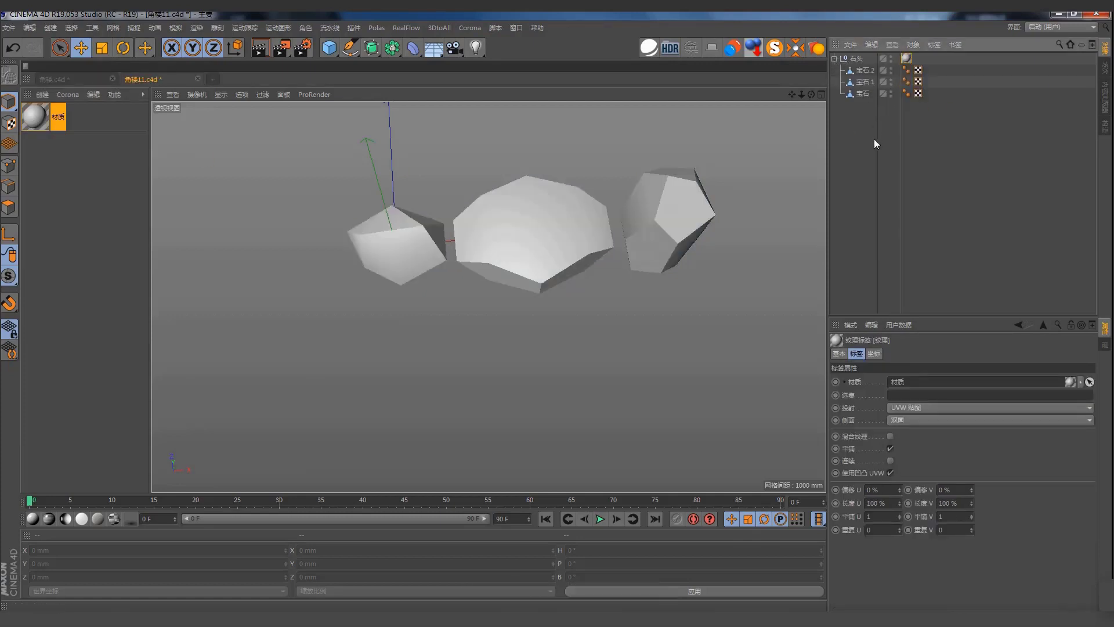
left_click(893, 82)
left_click(907, 58)
left_click(834, 59)
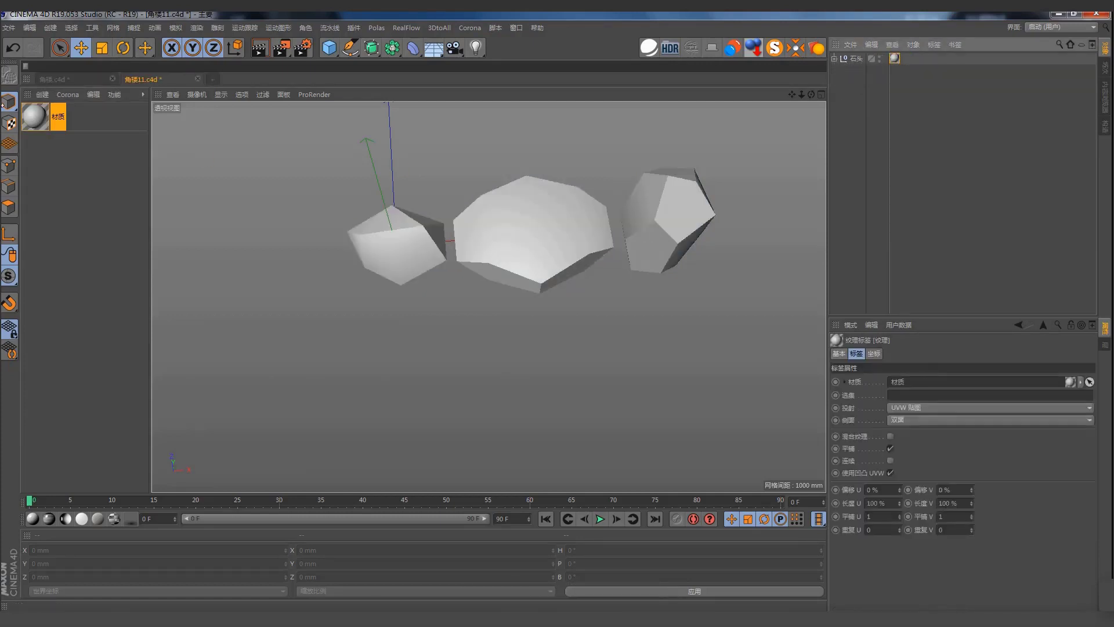
- Rename the new material to 石头, entered as pinyin 'shitou'
double_click(61, 117)
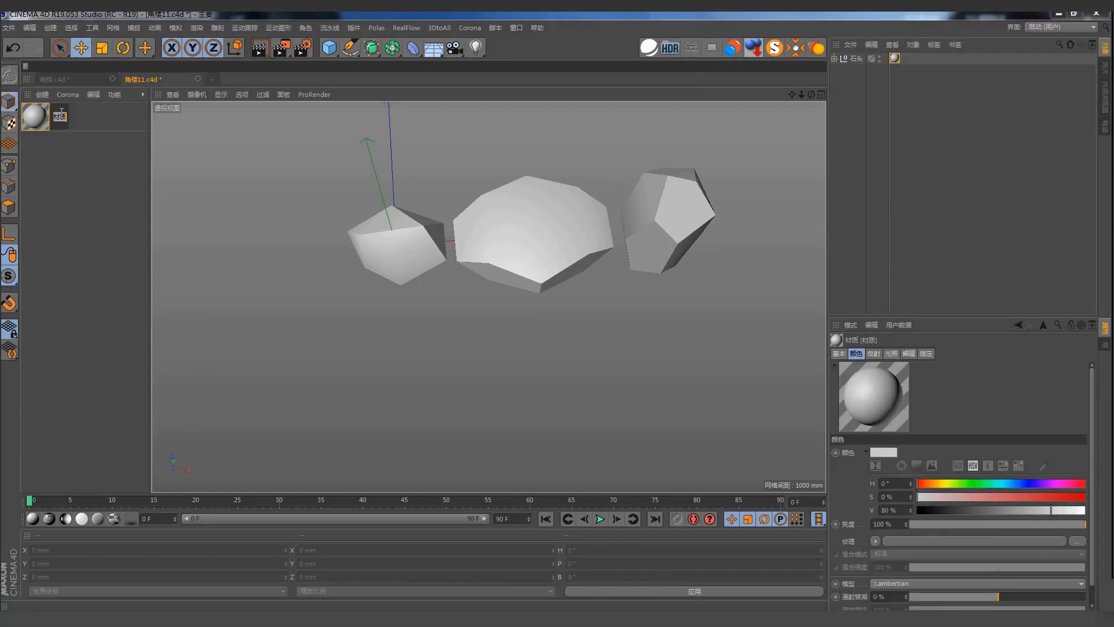
type("shi")
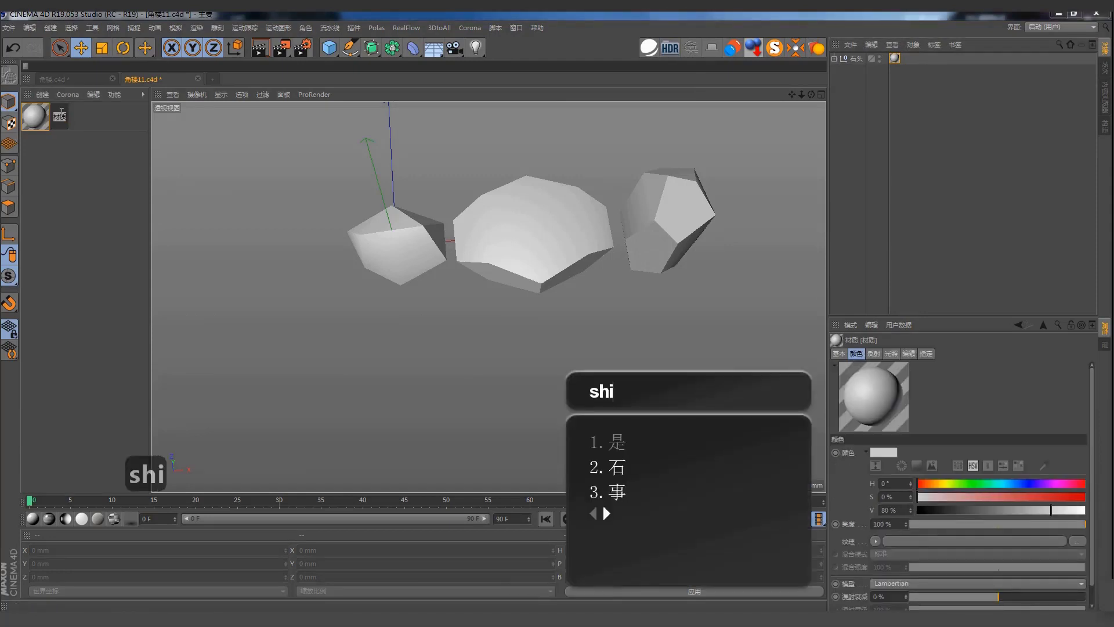
type("tou")
key("space")
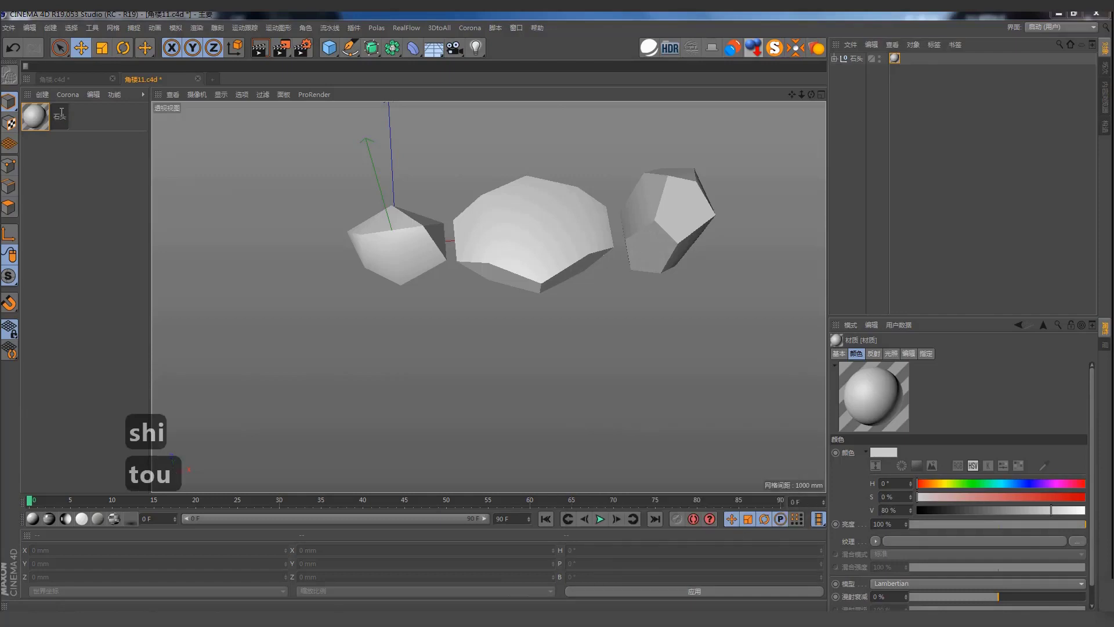
key("Return")
left_click(79, 203)
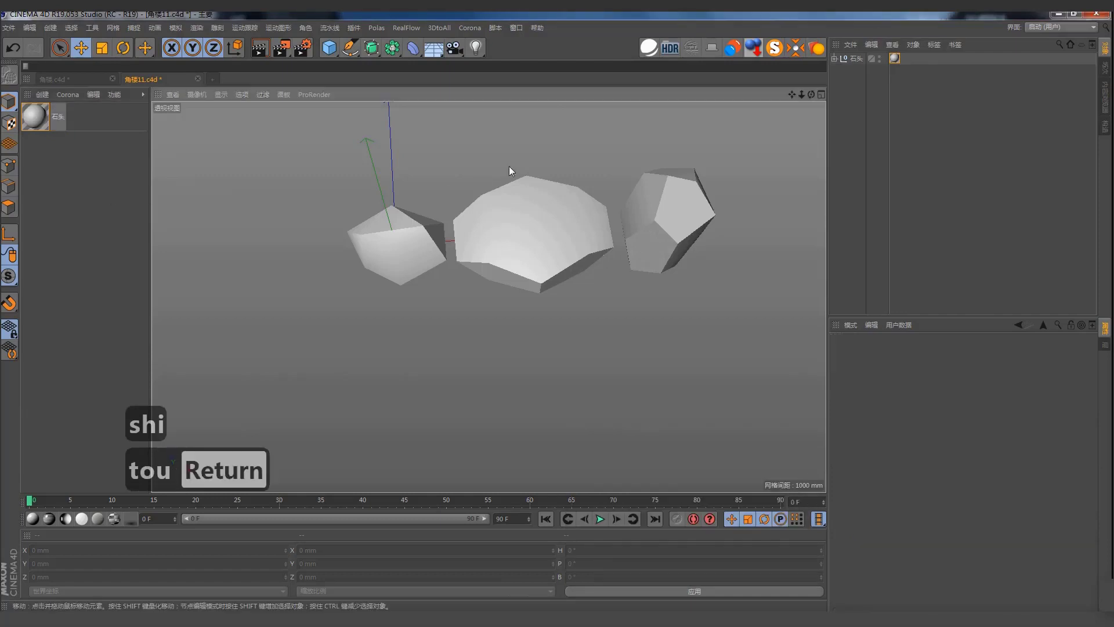
mouse_move(509, 166)
left_mouse_down("alt")
mouse_move(534, 219)
mouse_move(559, 134)
mouse_move(577, 155)
left_mouse_up("alt")
- Save the rock scene to 角楼11.c4d with File > Save
left_click(11, 28)
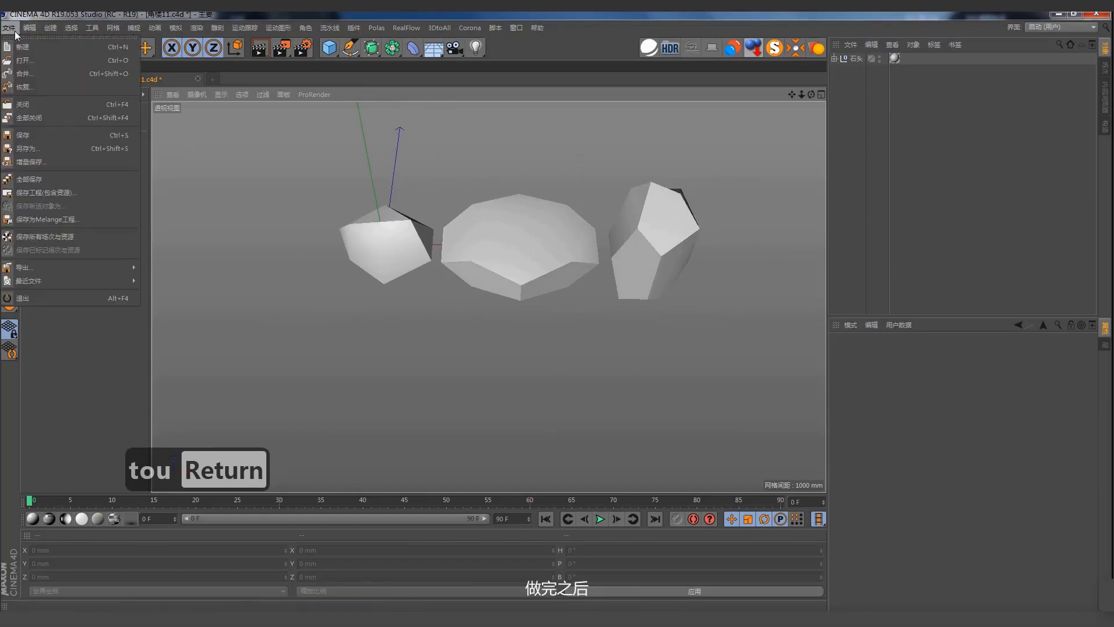
left_click(30, 132)
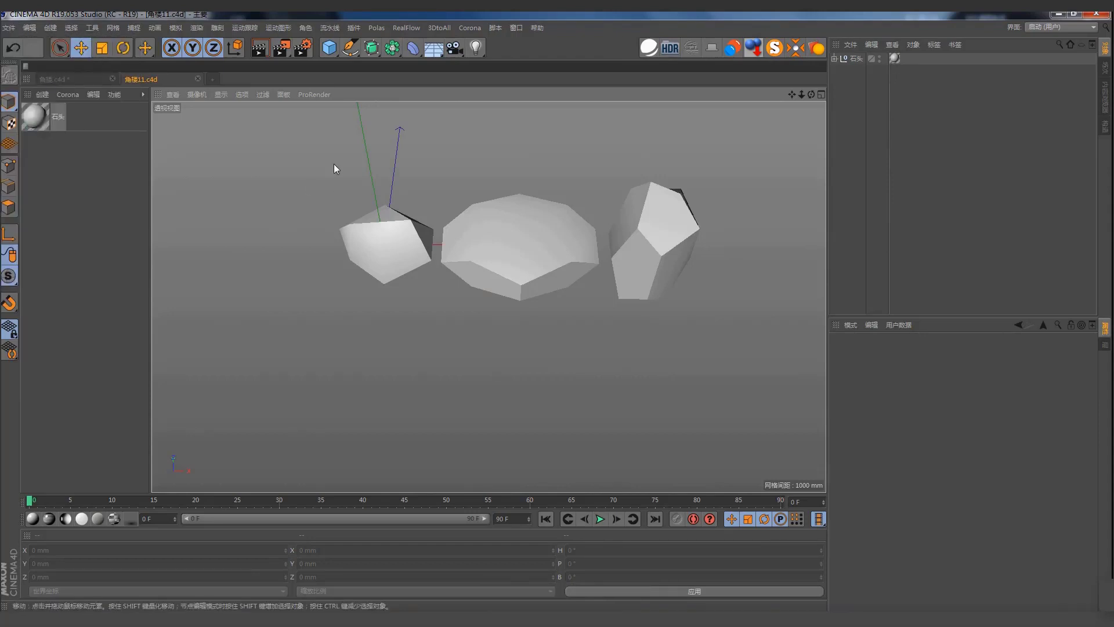